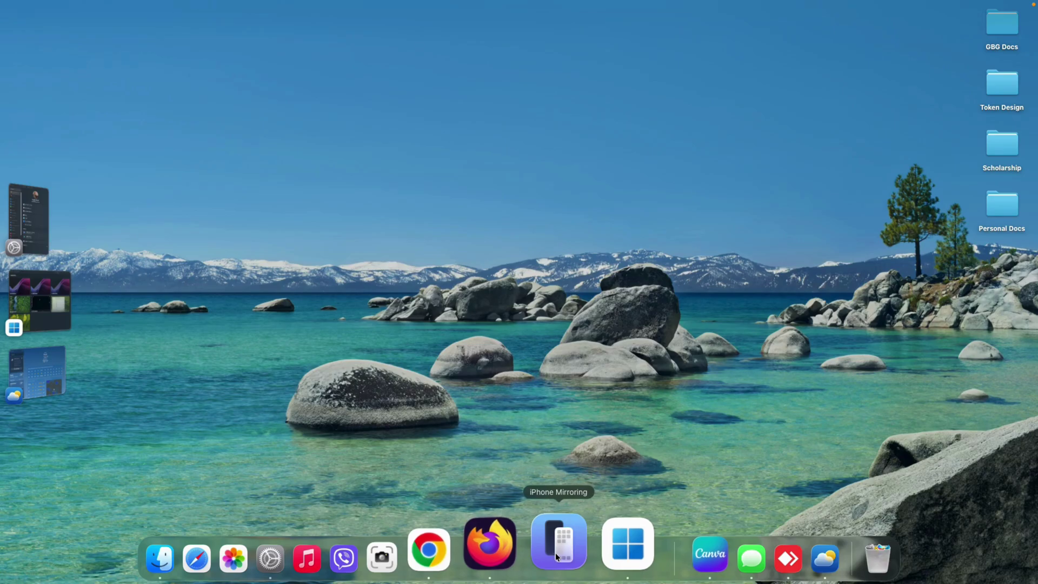
# Start mirroring the iPhone, search for 'app' and launch the App Store from Top Hit
pyautogui.click(556, 549)
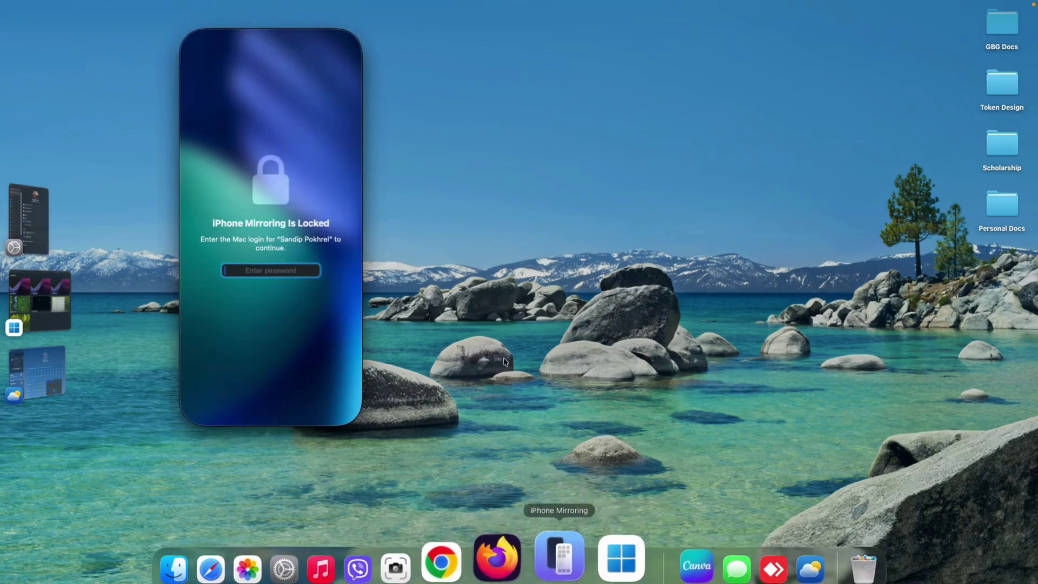
pyautogui.write('••••••')
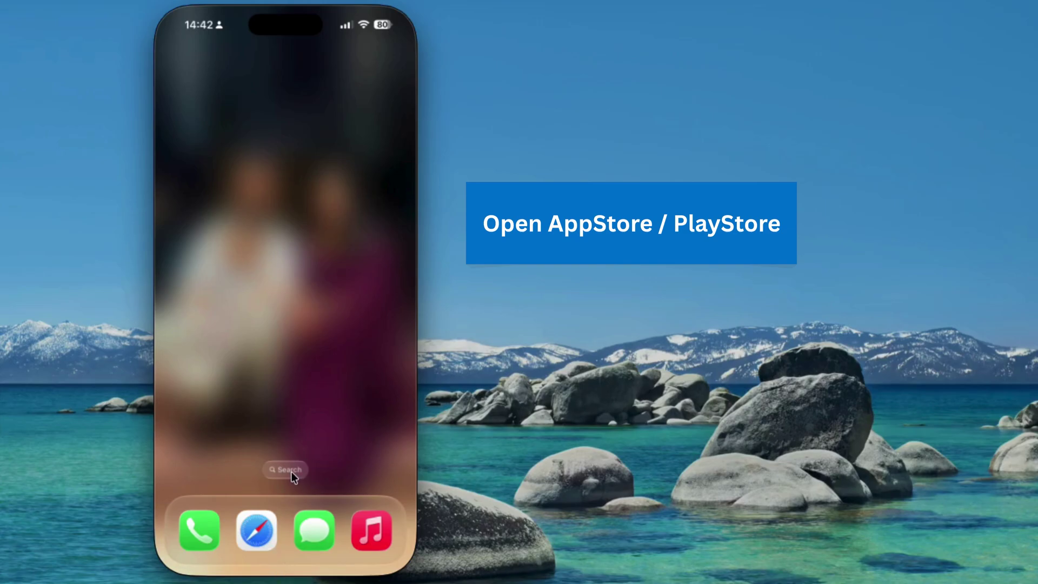
pyautogui.click(277, 472)
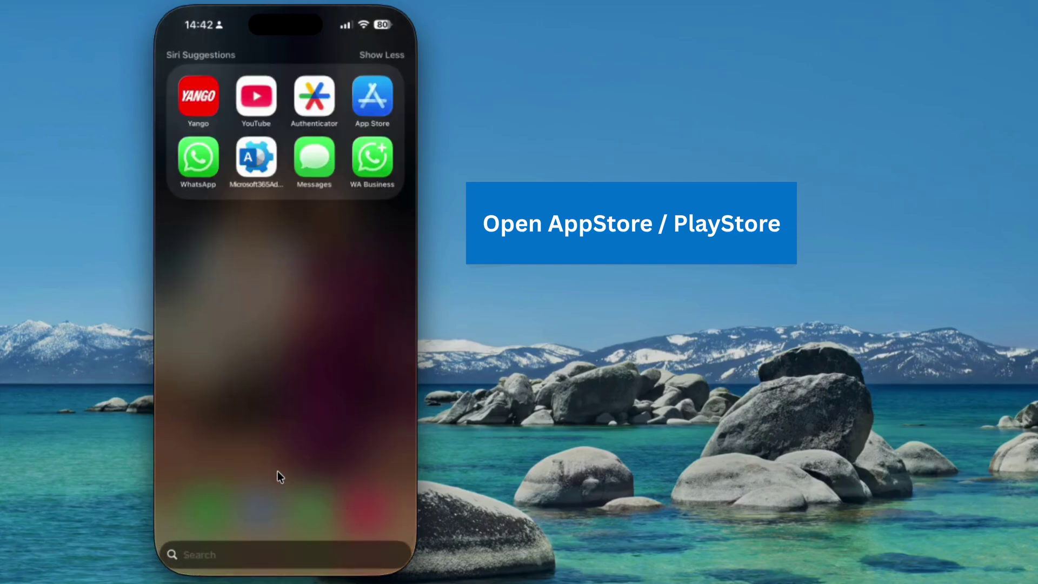
pyautogui.write('app Store')
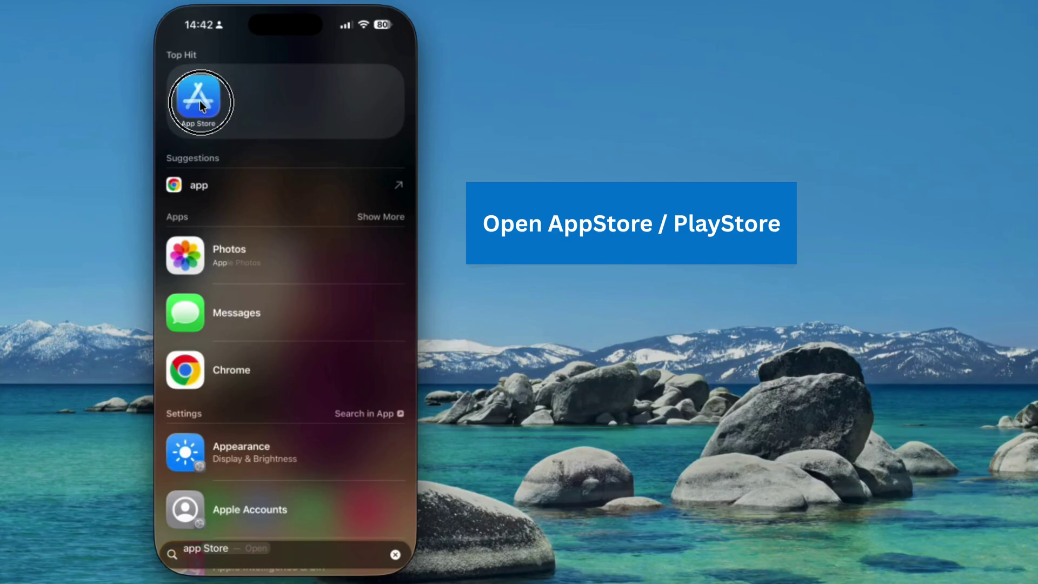
pyautogui.rightClick(199, 100)
pyautogui.click(200, 100)
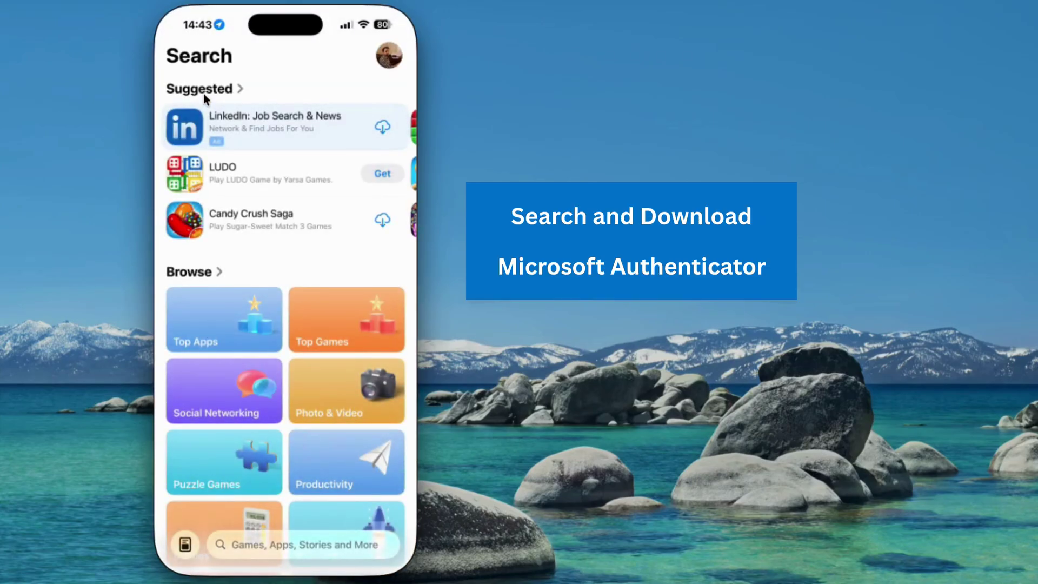
# Search the App Store for 'microsoft authenticator' and download Microsoft Authenticator
pyautogui.click(262, 545)
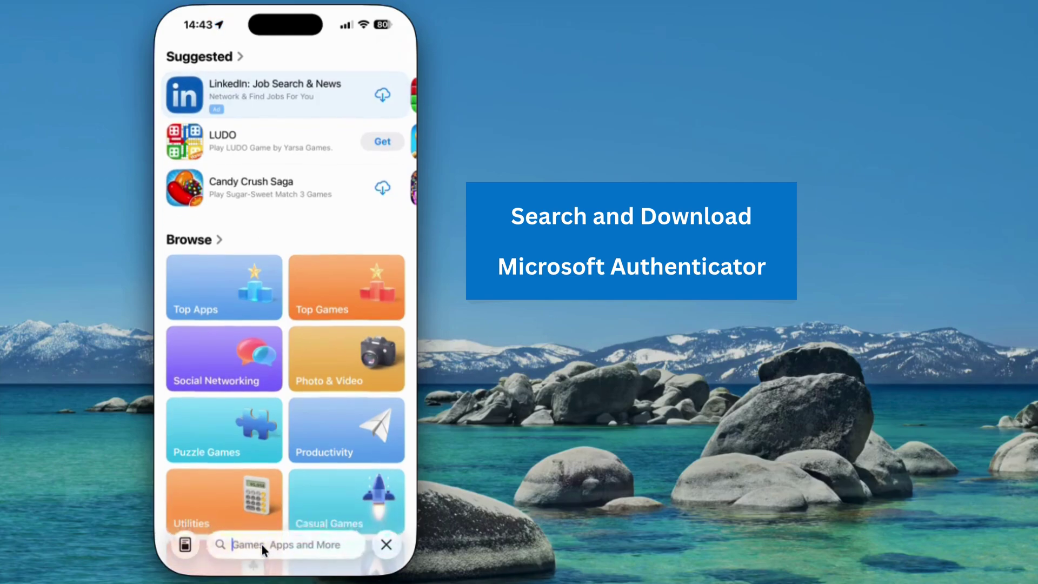
pyautogui.write('Mo')
pyautogui.press('BackSpace')
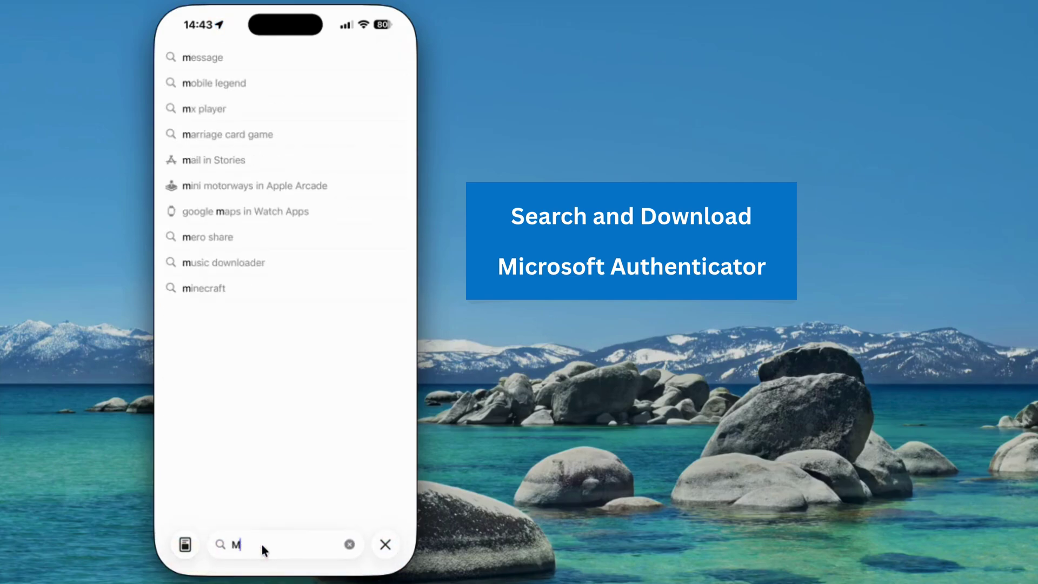
pyautogui.write('icro')
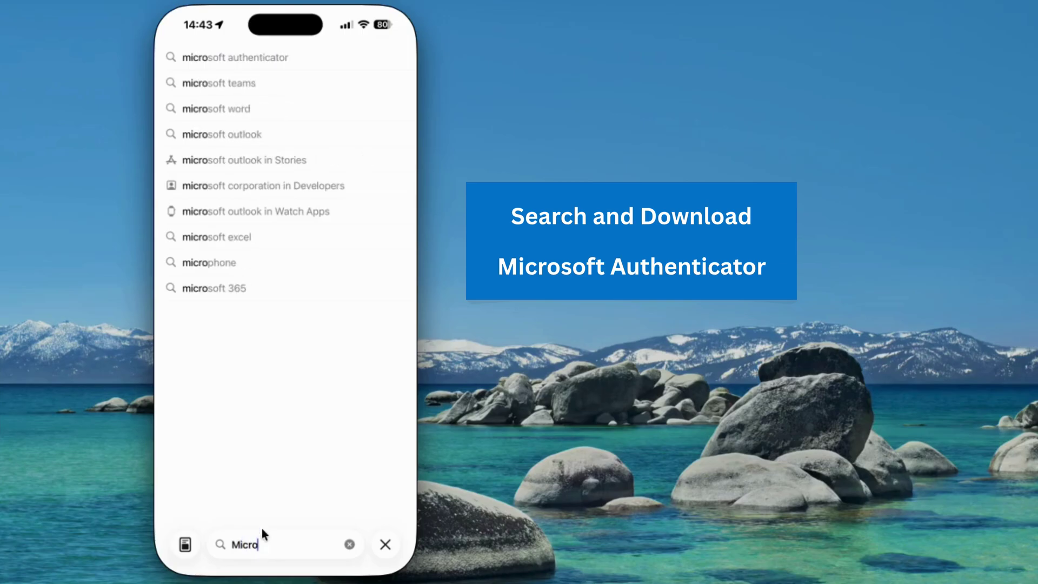
pyautogui.click(273, 57)
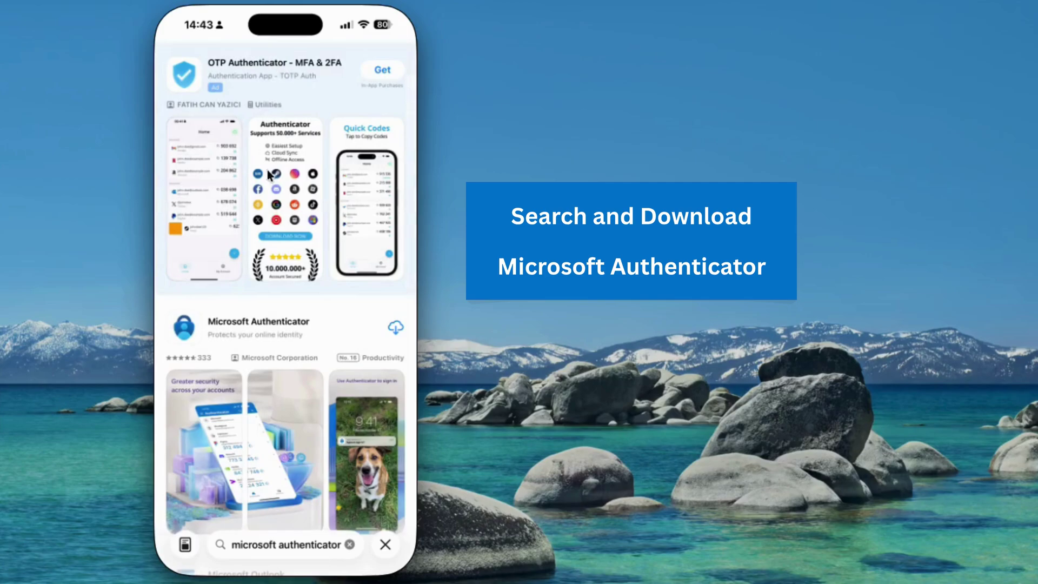
pyautogui.click(183, 325)
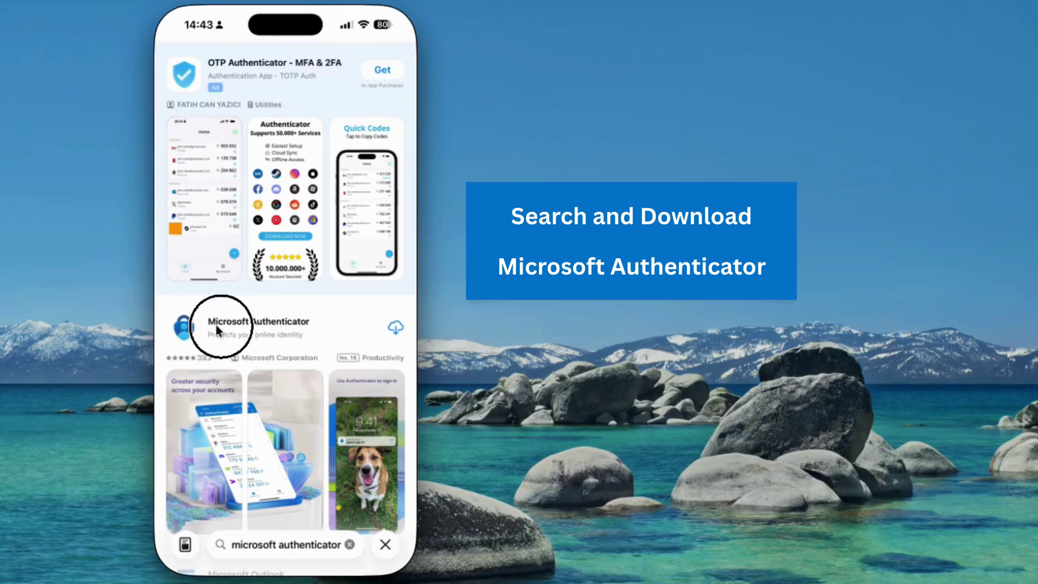
pyautogui.click(317, 323)
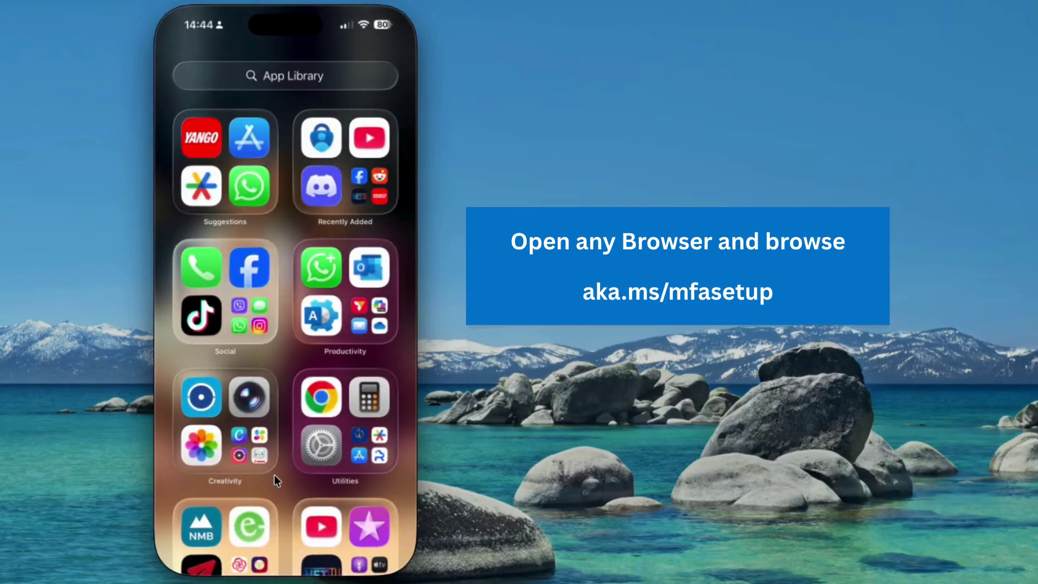
# Launch Chrome, start a new Incognito tab and browse to aka.ms/mfasetup
pyautogui.click(324, 399)
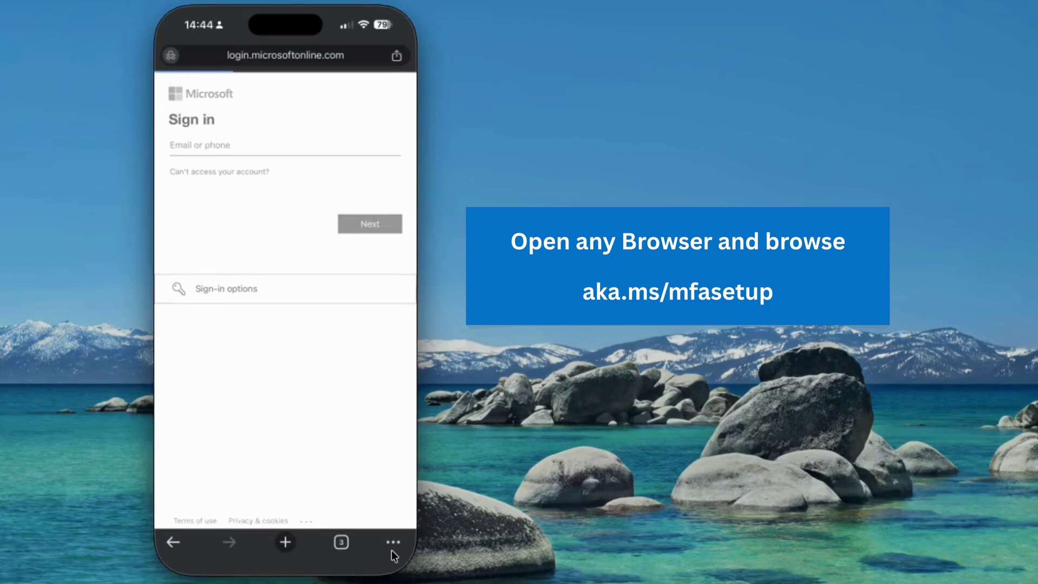
pyautogui.click(393, 542)
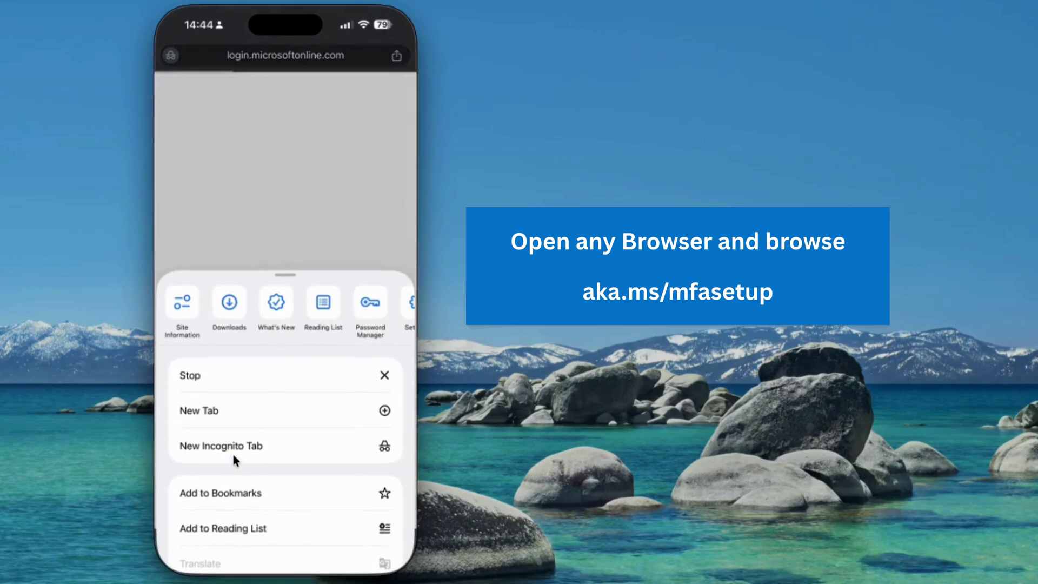
pyautogui.click(234, 446)
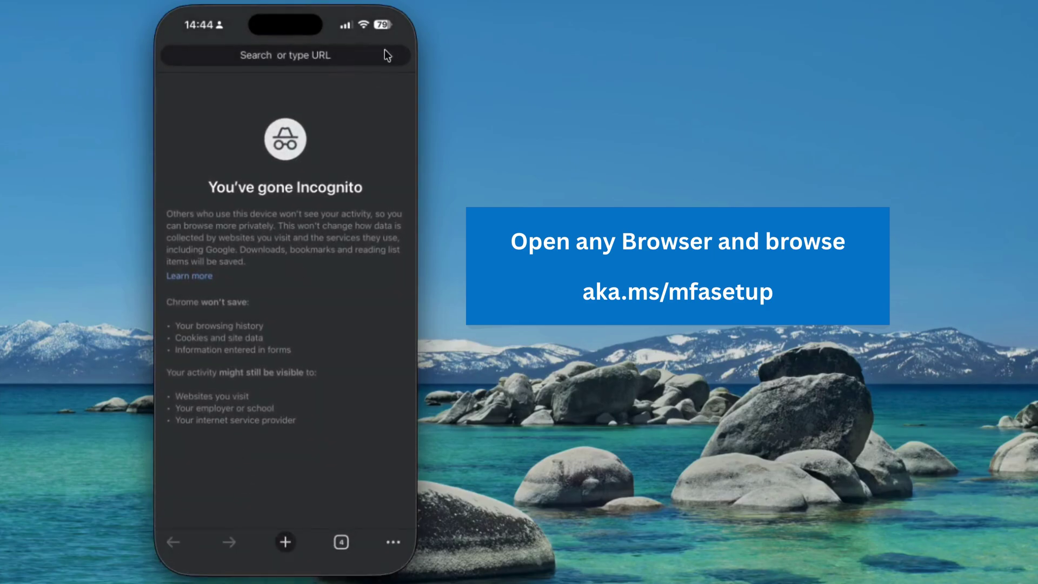
pyautogui.click(281, 54)
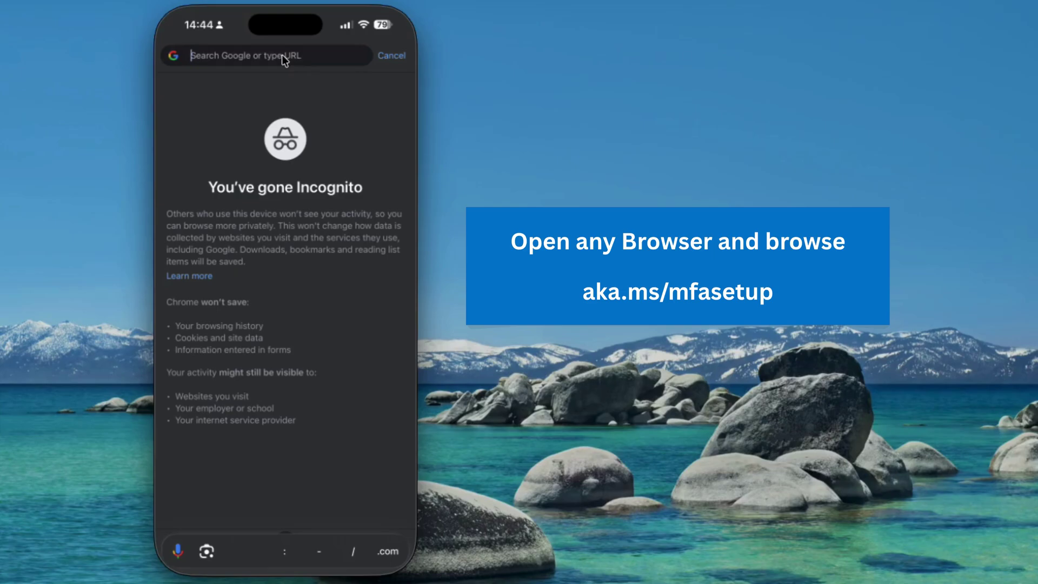
pyautogui.write('aka')
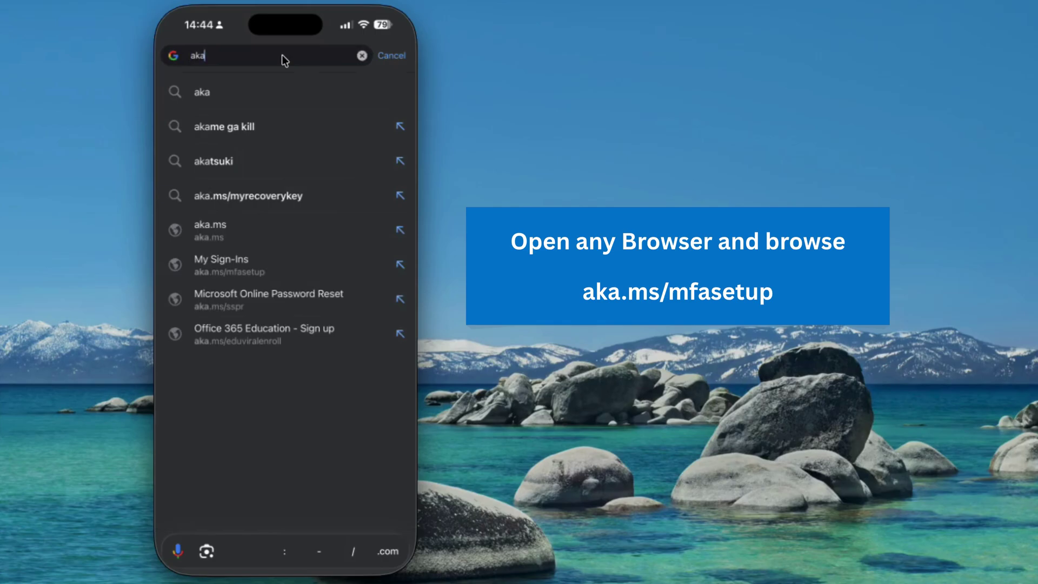
pyautogui.write('.ms/')
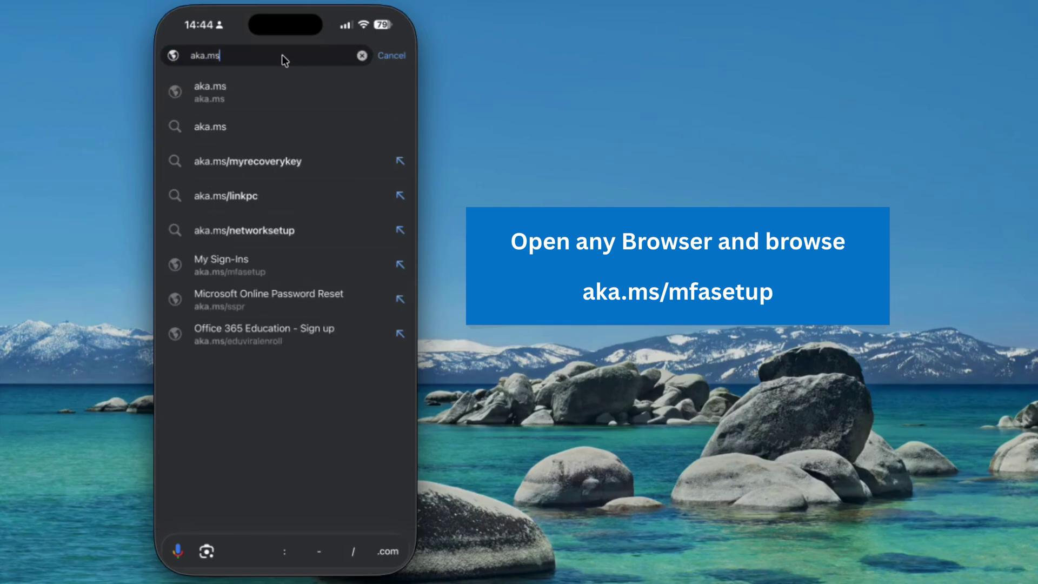
pyautogui.write('mf')
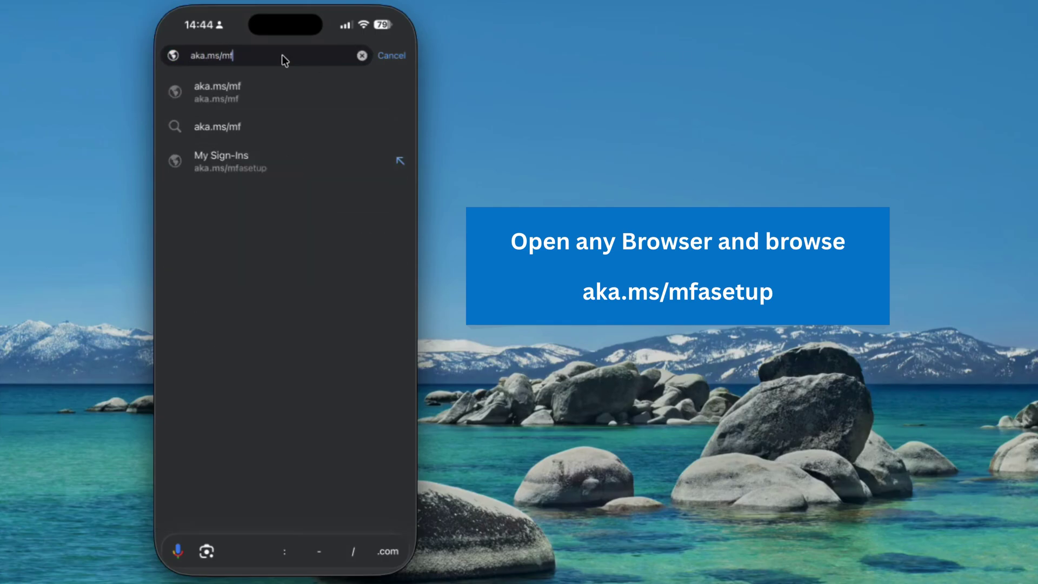
pyautogui.write('aset')
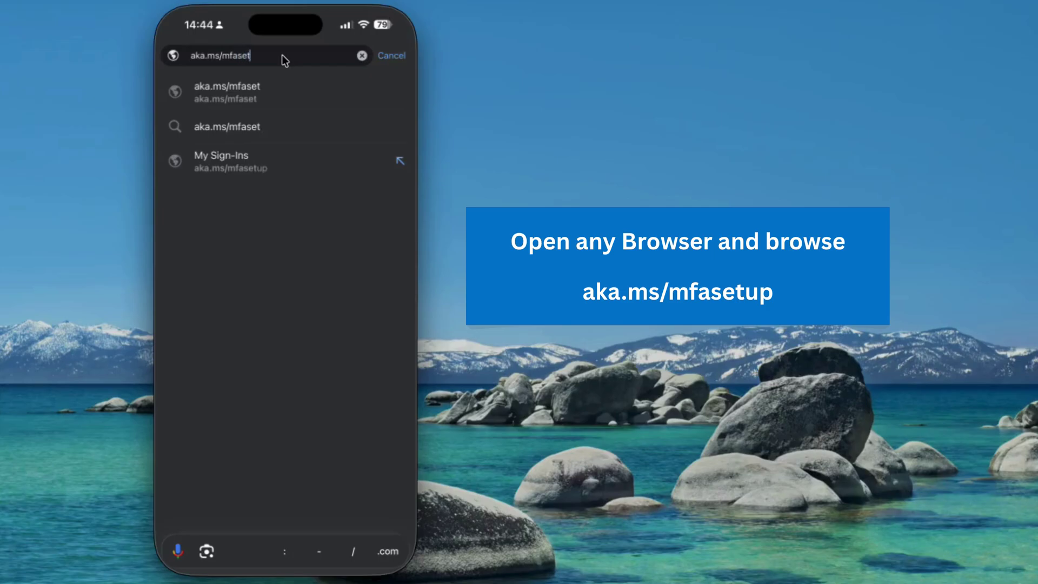
pyautogui.write('up')
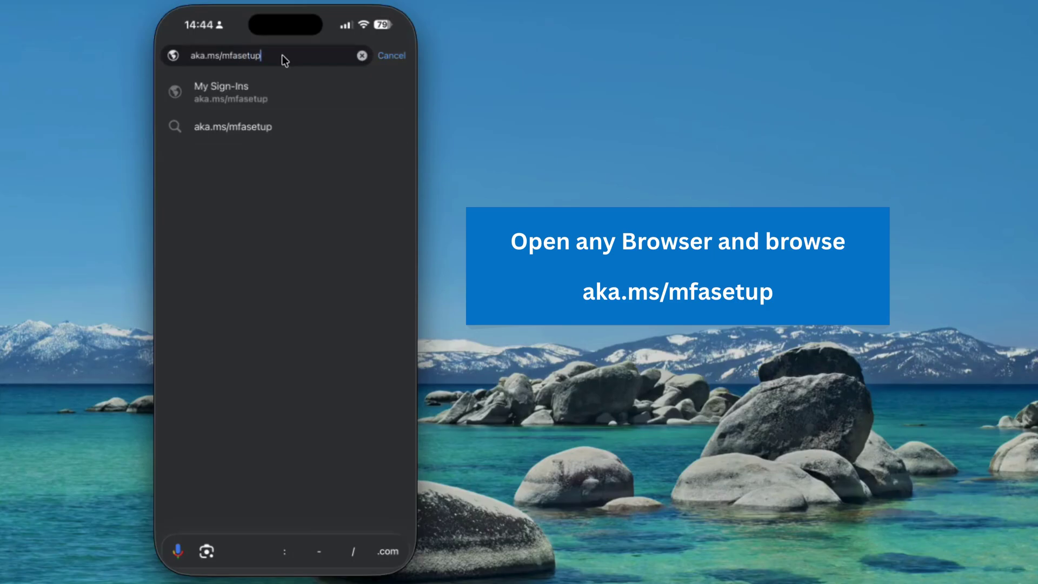
pyautogui.press('Return')
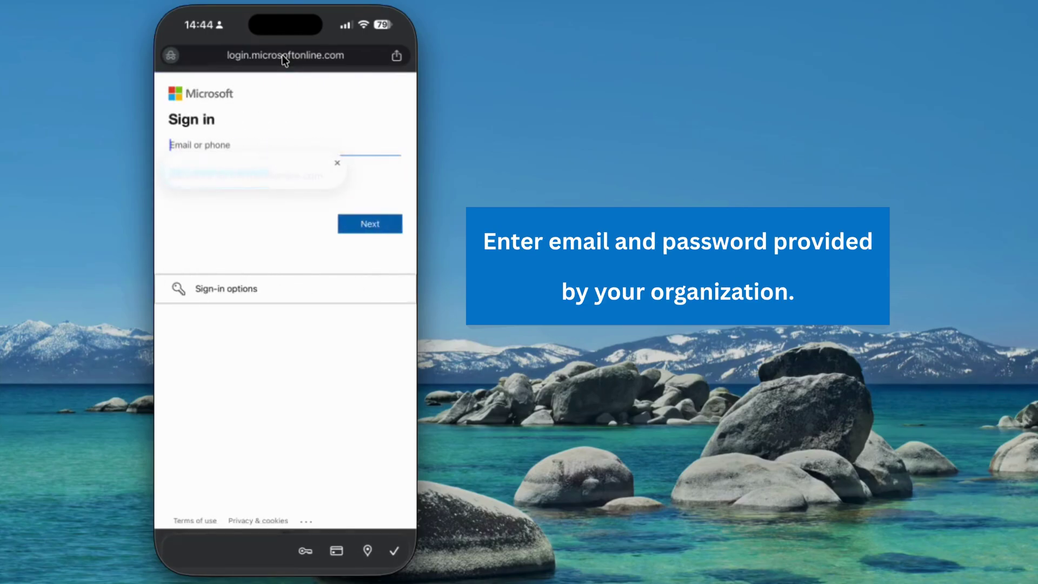
# Sign in to Microsoft with the school email address and password
pyautogui.click(336, 164)
pyautogui.click(320, 152)
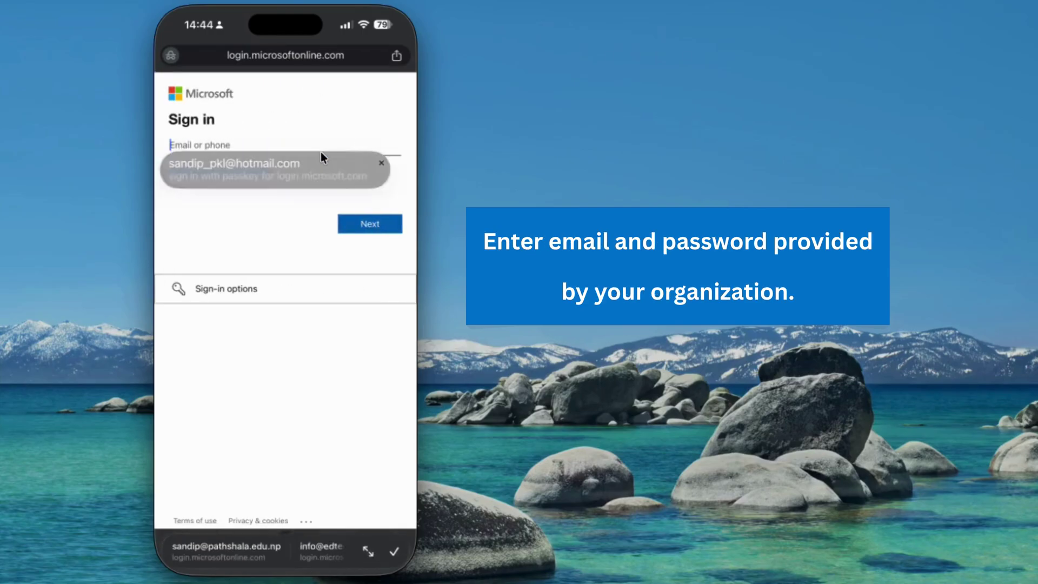
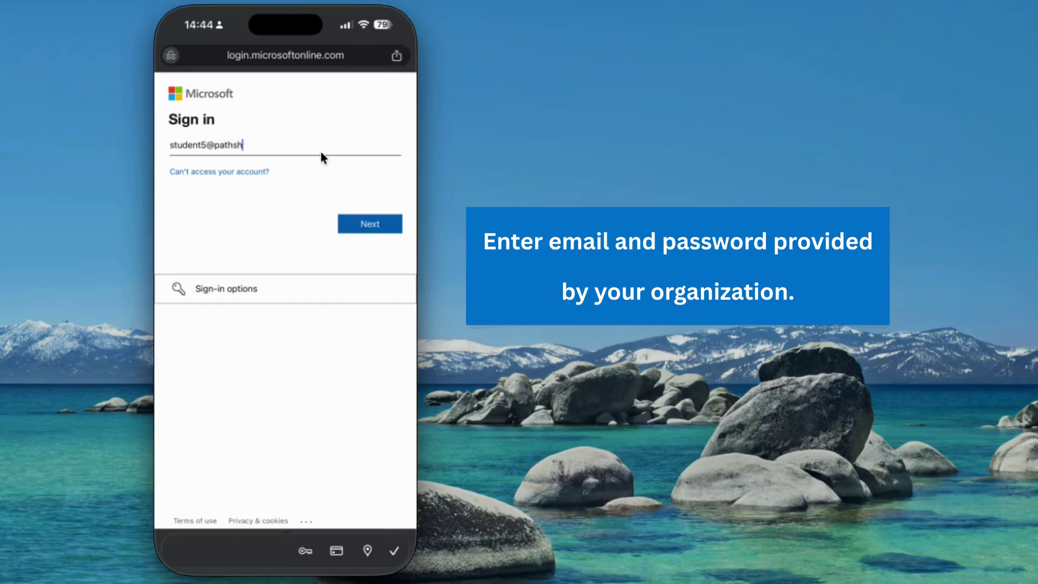
pyautogui.press('Return')
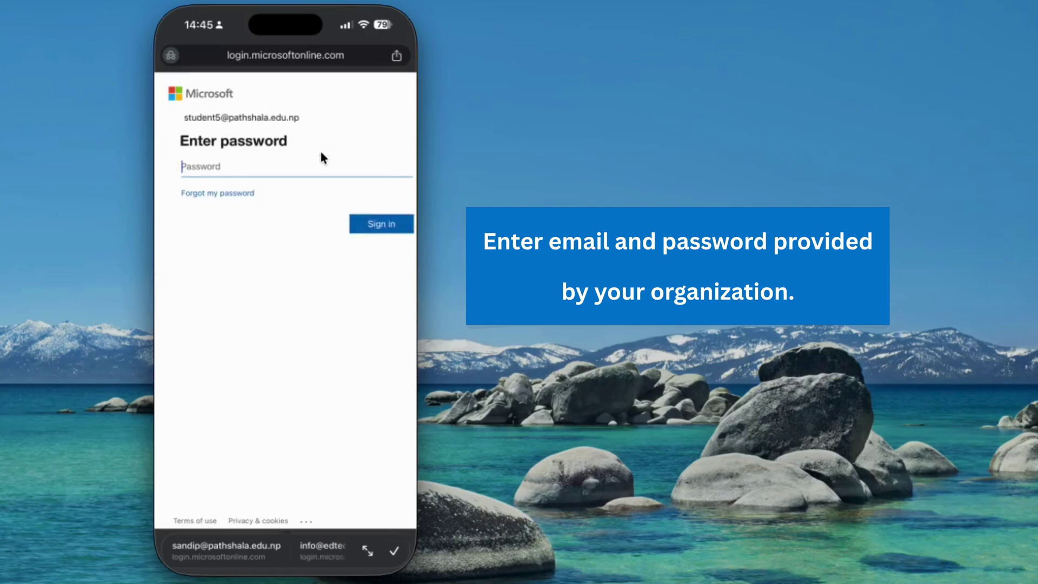
pyautogui.write('••••')
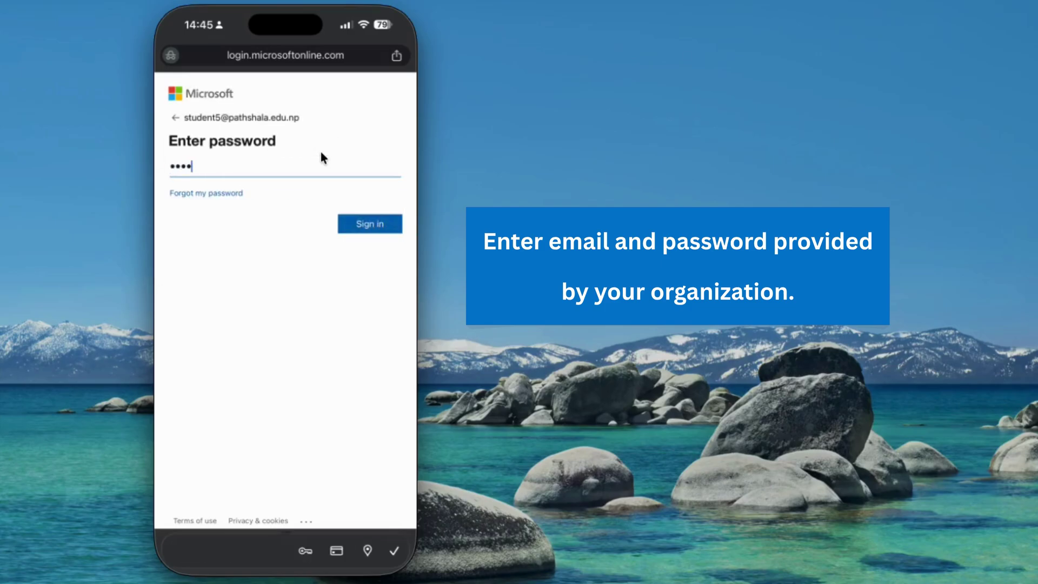
pyautogui.write('•••••')
pyautogui.press('Return')
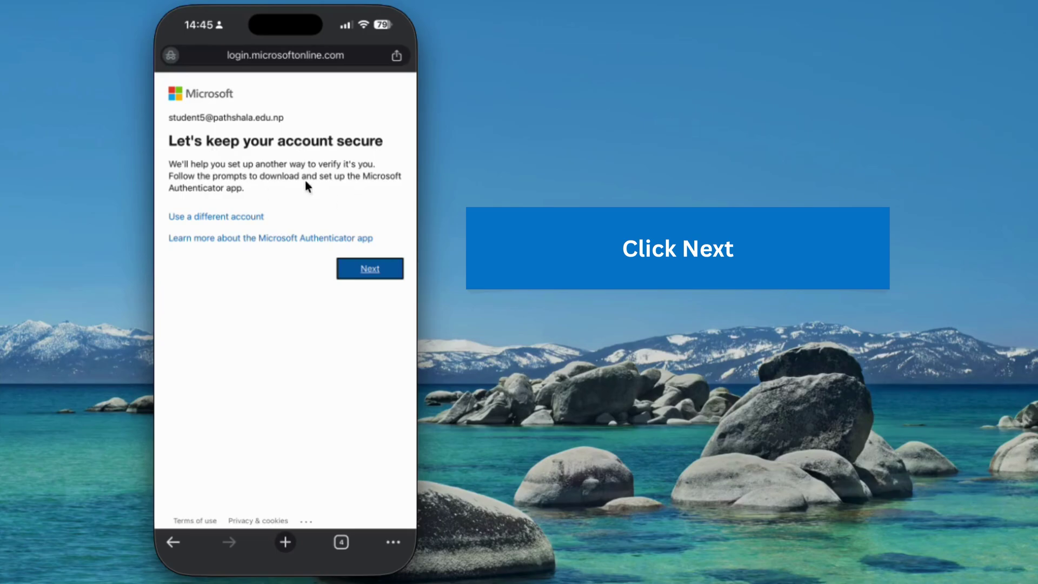
# Continue to method setup and follow the pairing link, allowing it to open Authenticator
pyautogui.click(380, 268)
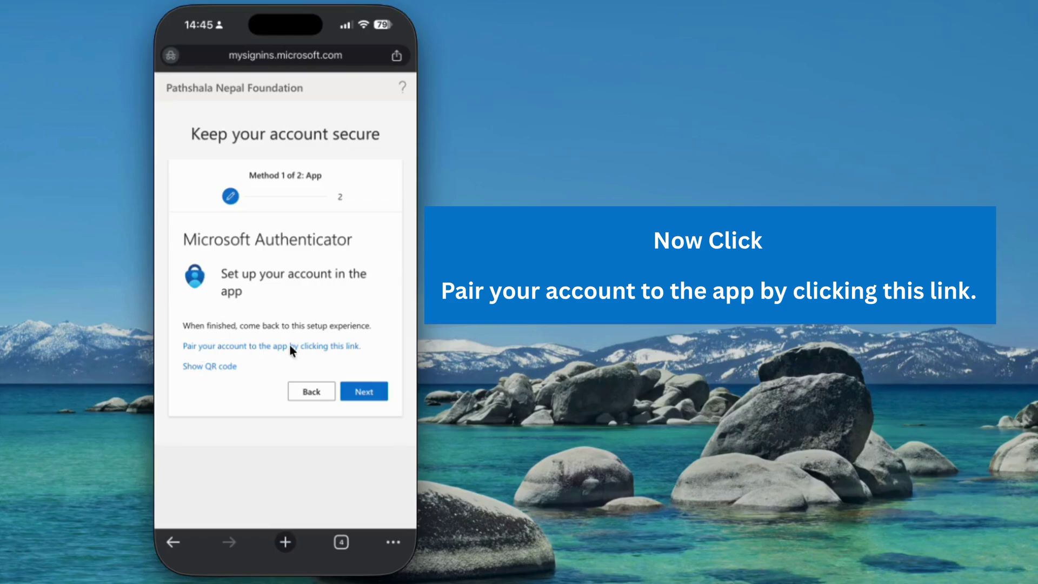
pyautogui.moveTo(369, 345); pyautogui.dragTo(181, 345)
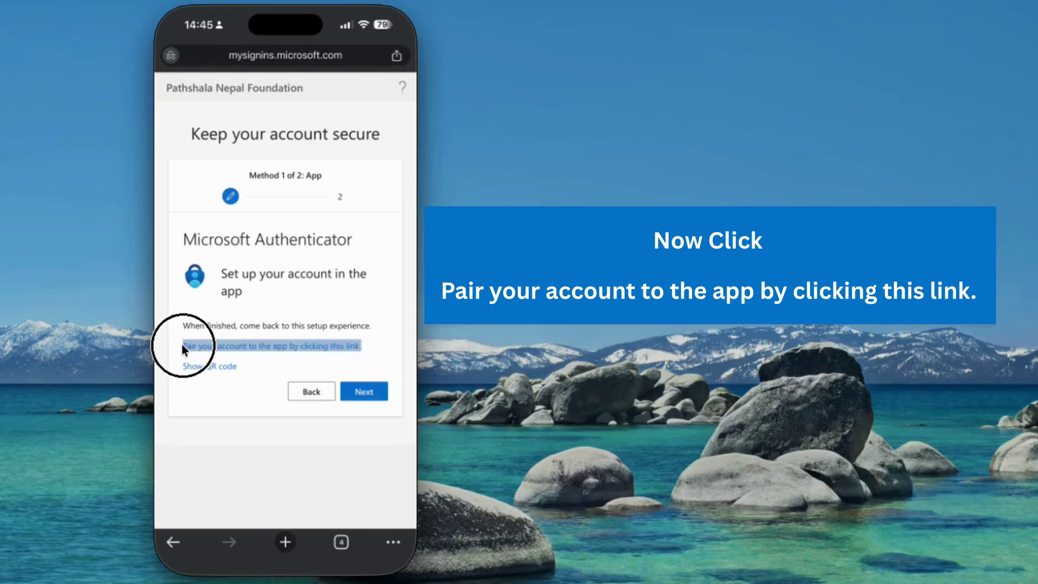
pyautogui.click(300, 347)
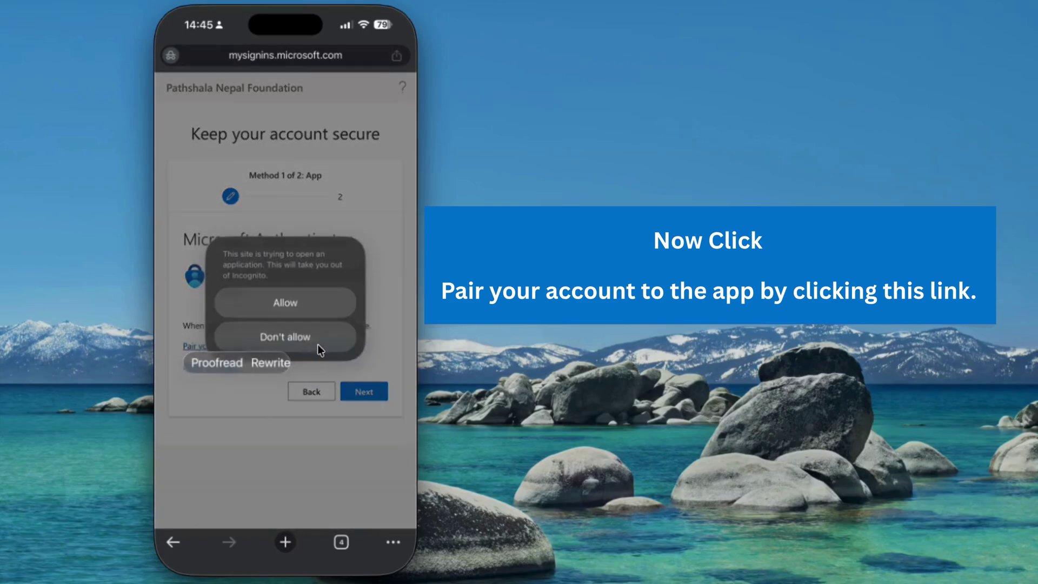
pyautogui.click(293, 302)
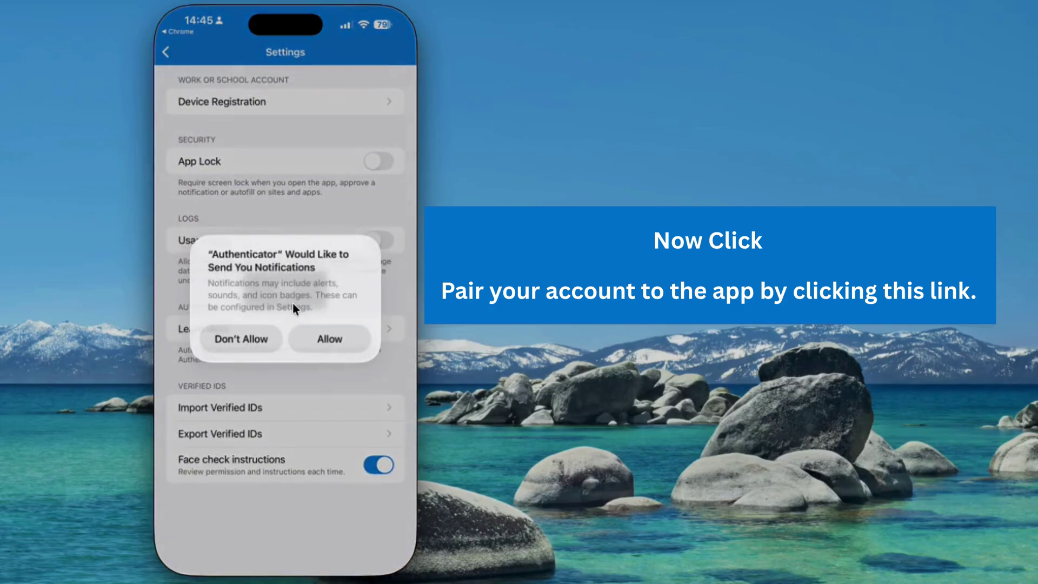
# Allow Authenticator notifications, confirm the new school account is listed, and return to the App Library
pyautogui.click(336, 343)
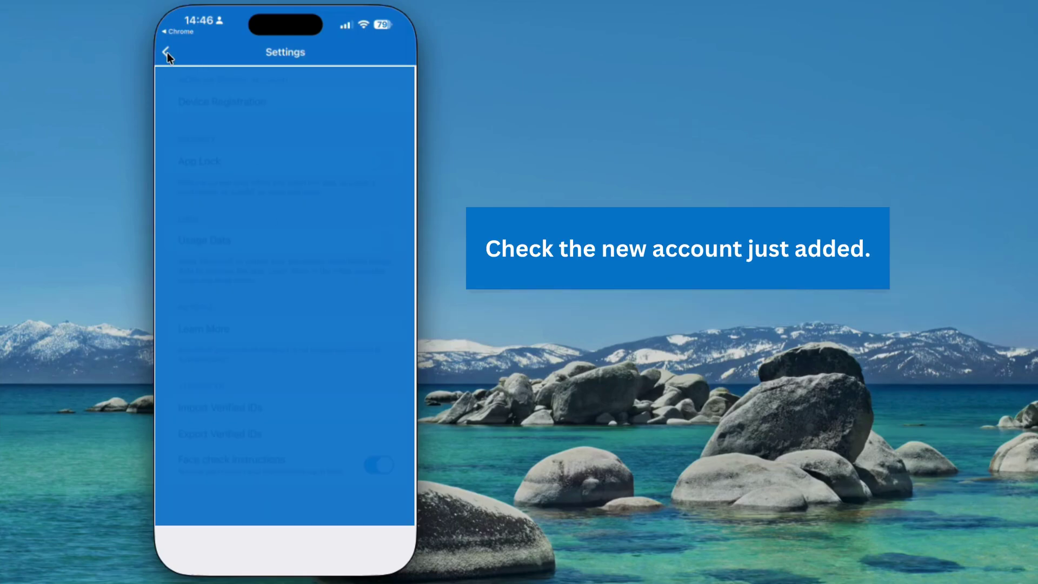
pyautogui.click(168, 53)
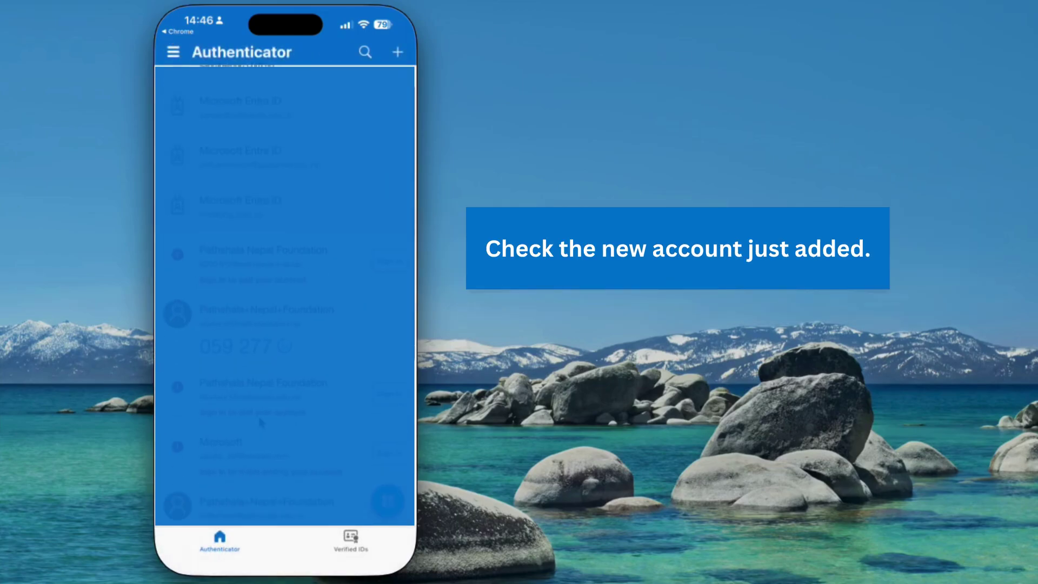
pyautogui.scroll(-5, 262, 422)
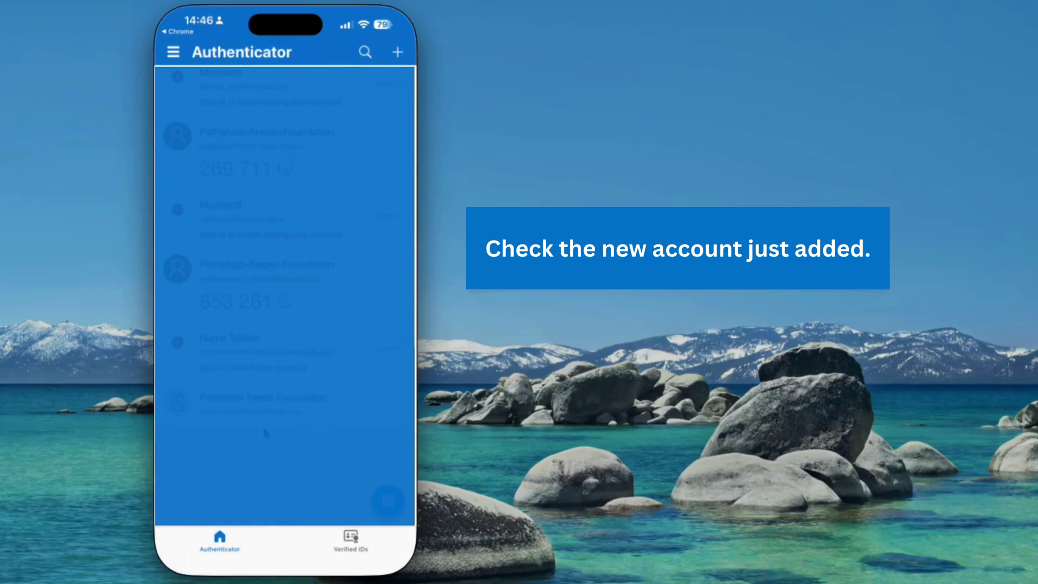
pyautogui.scroll(3, 265, 435)
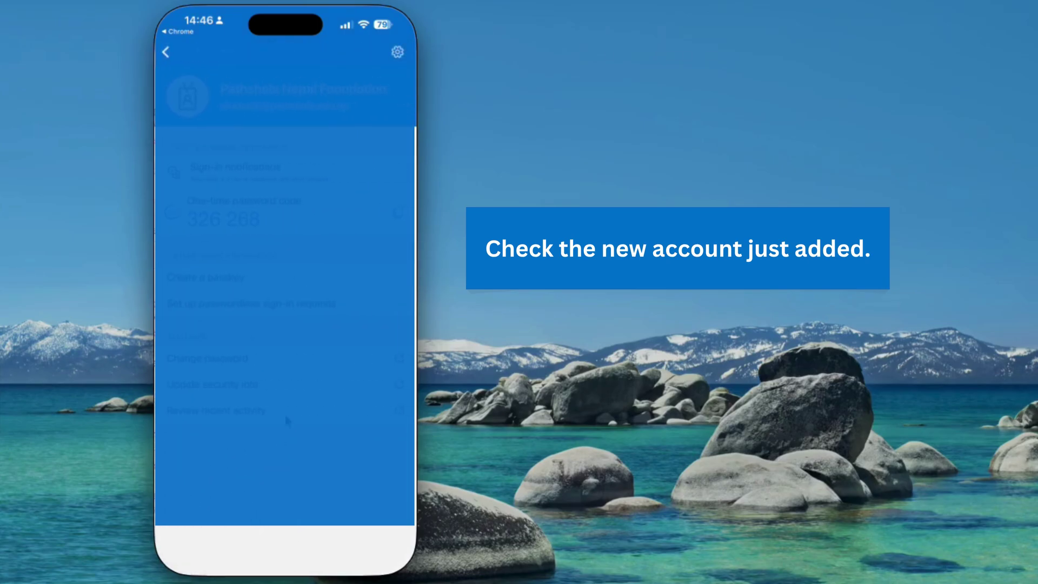
pyautogui.click(282, 573)
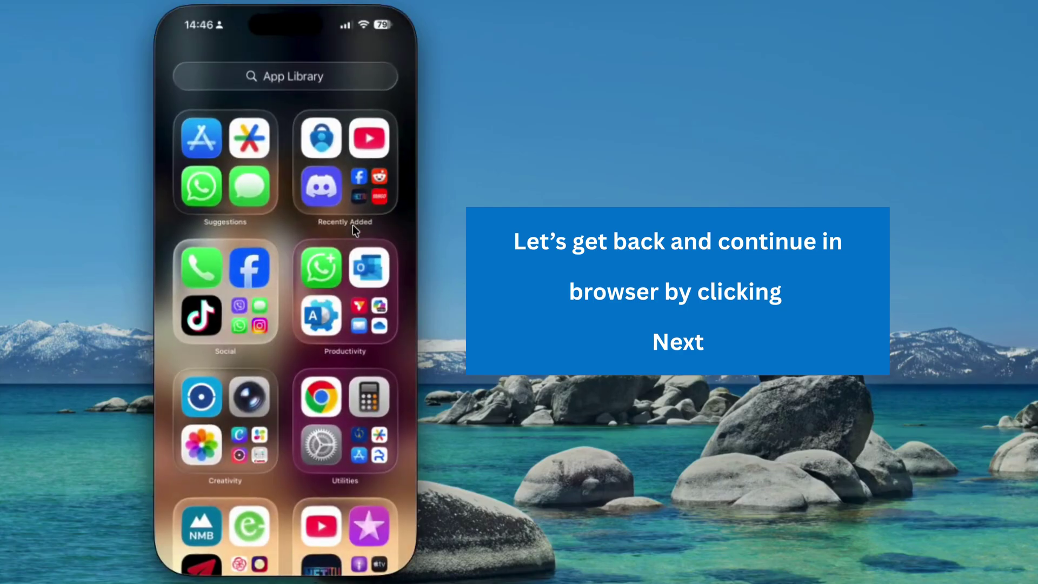
# Switch back to Chrome and continue past the Authenticator pairing step
pyautogui.click(313, 396)
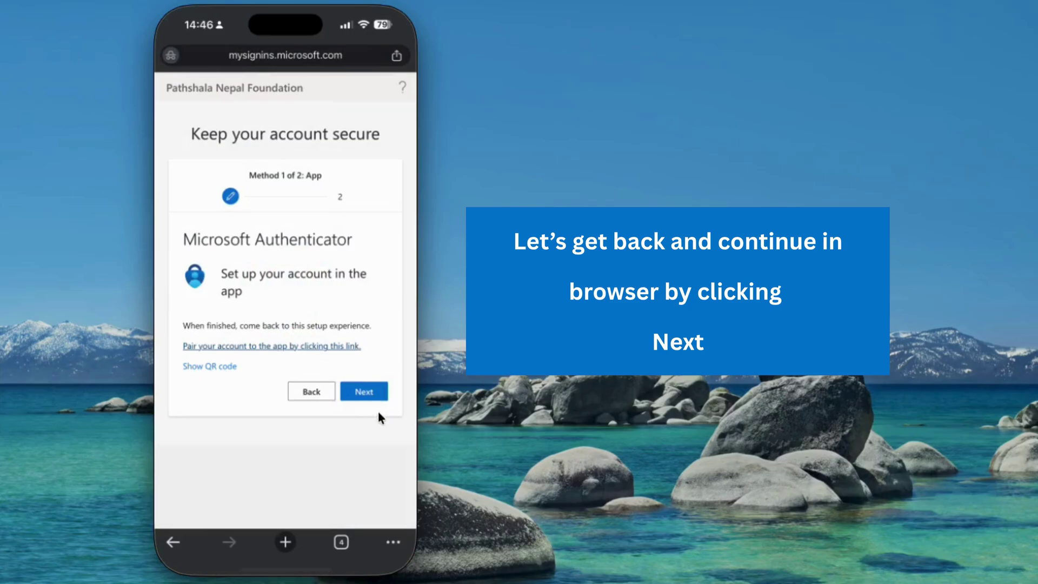
pyautogui.click(366, 394)
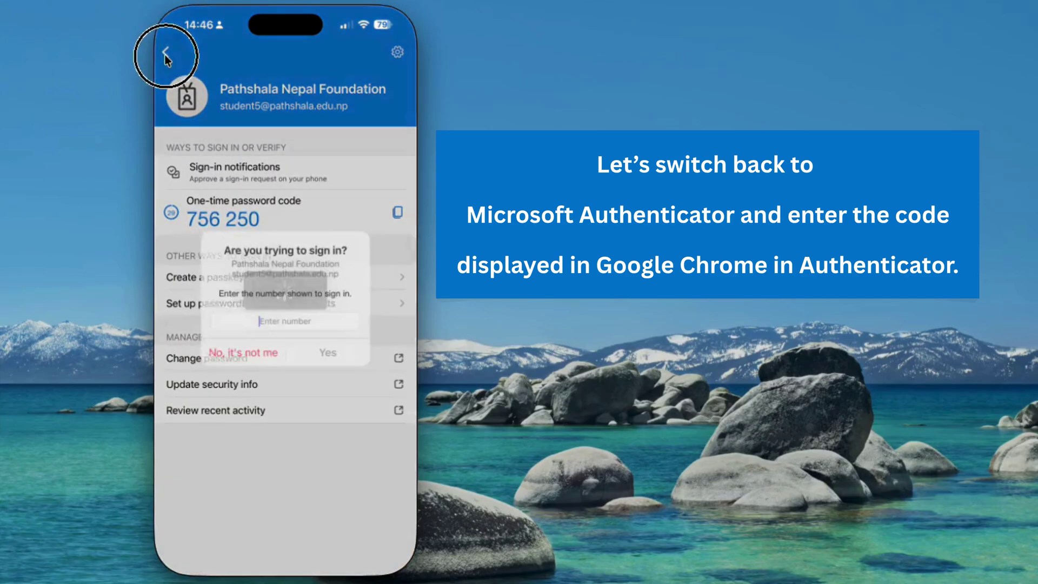
# Approve the sign-in request in Authenticator with the number 38 and head back toward Chrome
pyautogui.click(261, 320)
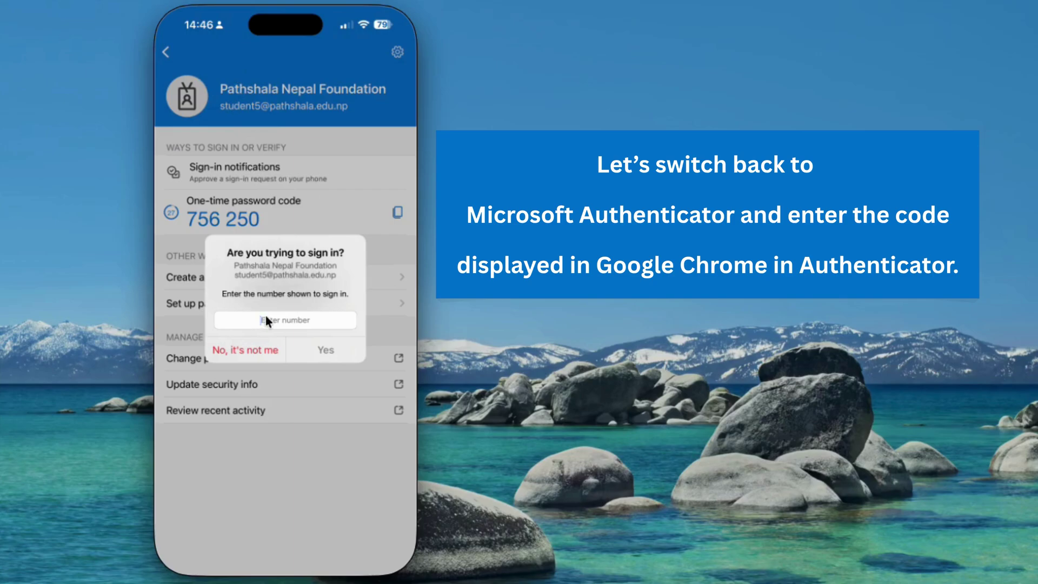
pyautogui.write('38')
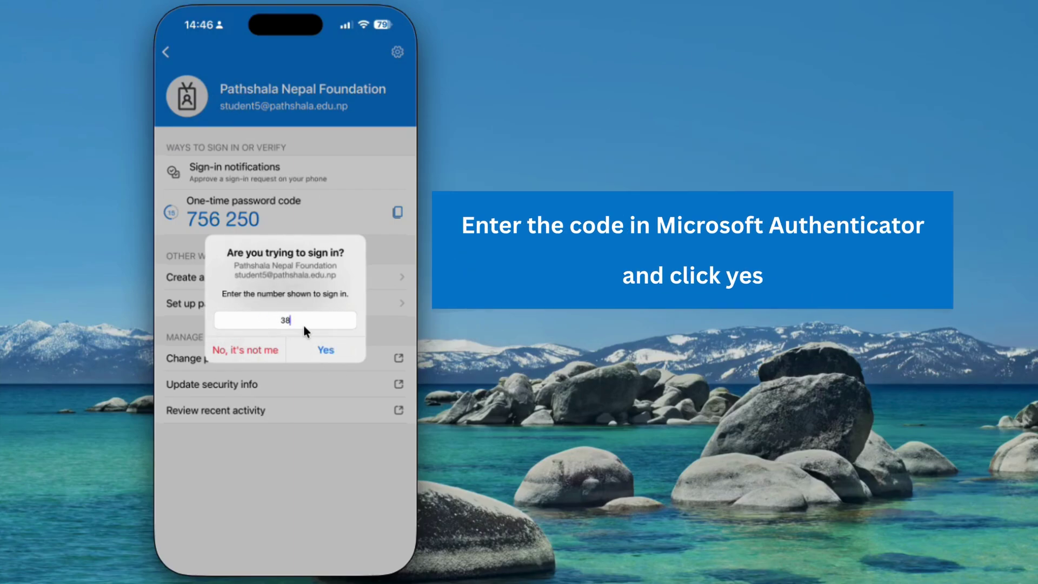
pyautogui.click(323, 350)
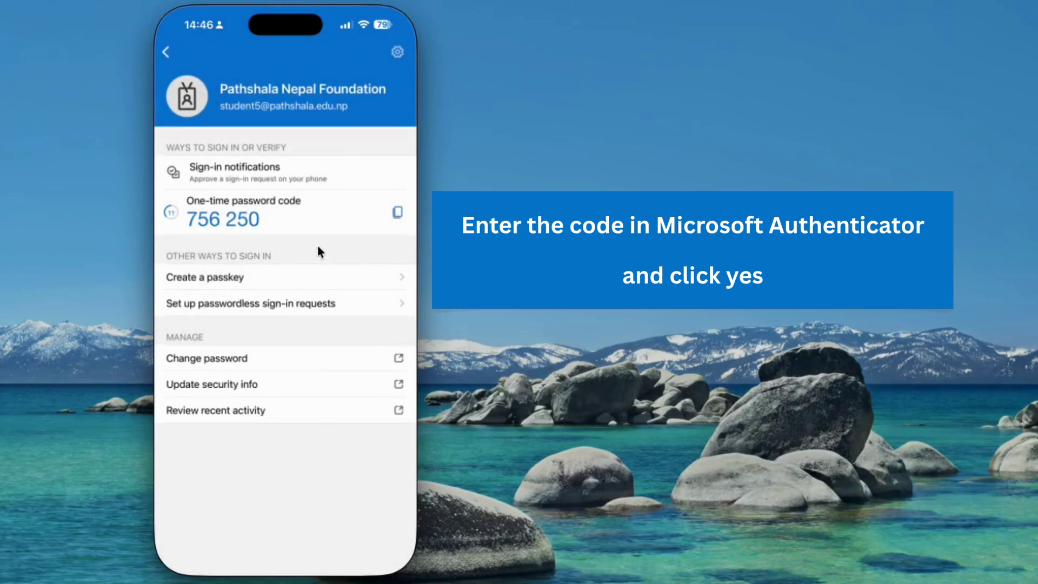
pyautogui.click(166, 51)
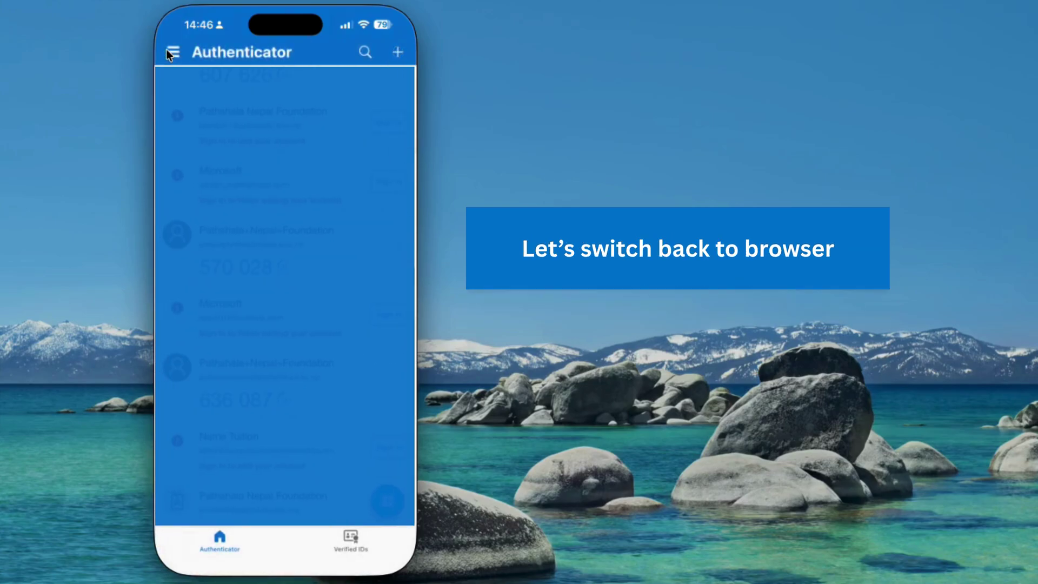
pyautogui.click(171, 52)
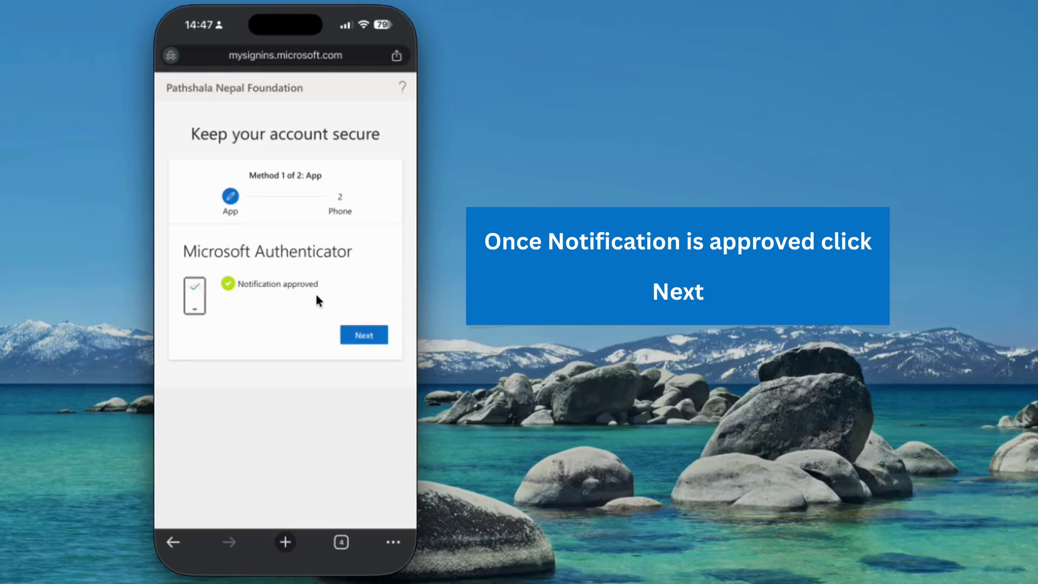
# Finish the Authenticator step and advance to the Phone verification method page
pyautogui.click(365, 335)
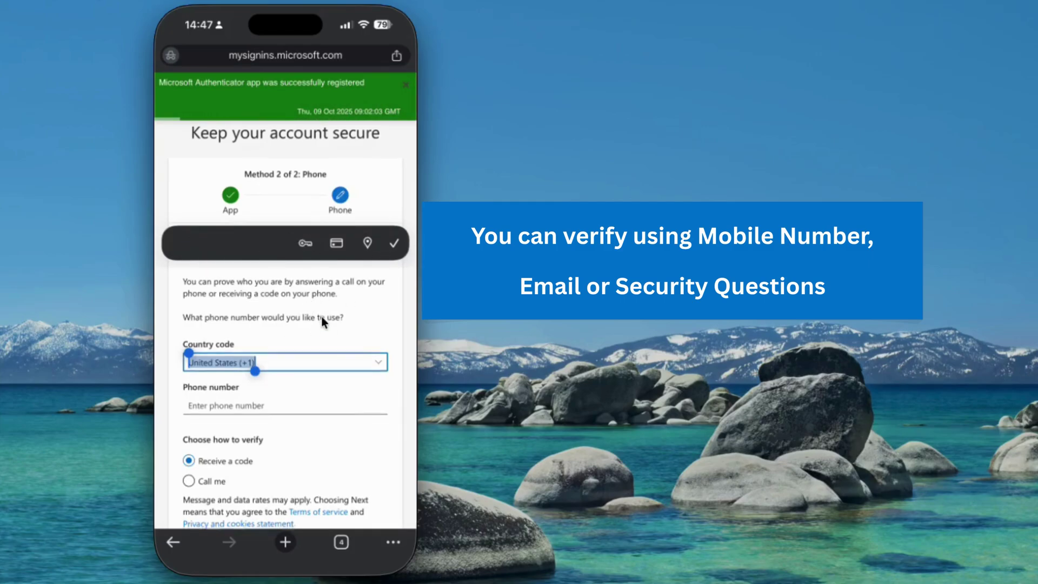
pyautogui.scroll(-1, 321, 316)
pyautogui.scroll(-3, 322, 315)
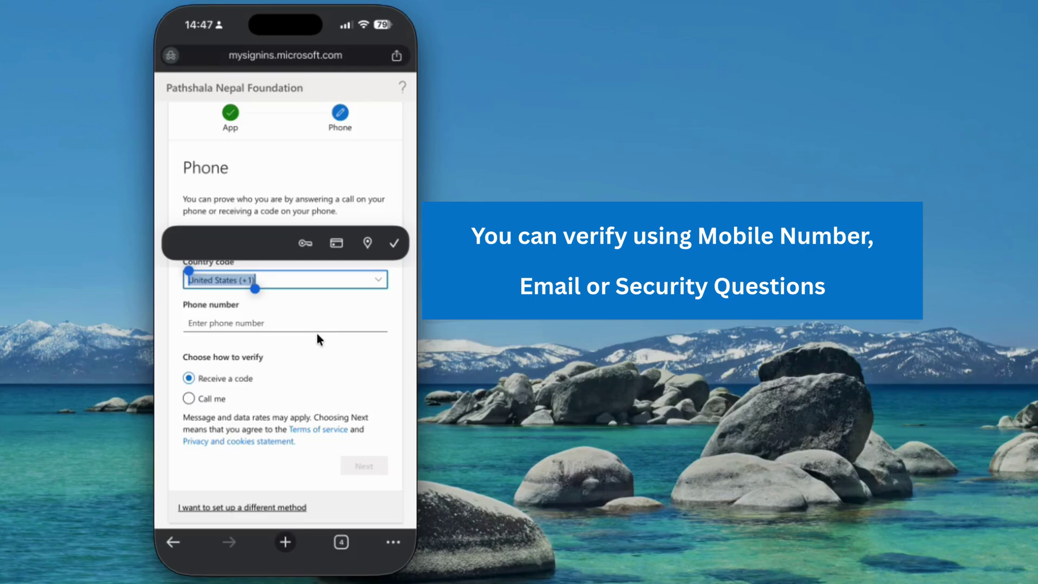
pyautogui.scroll(-1, 317, 375)
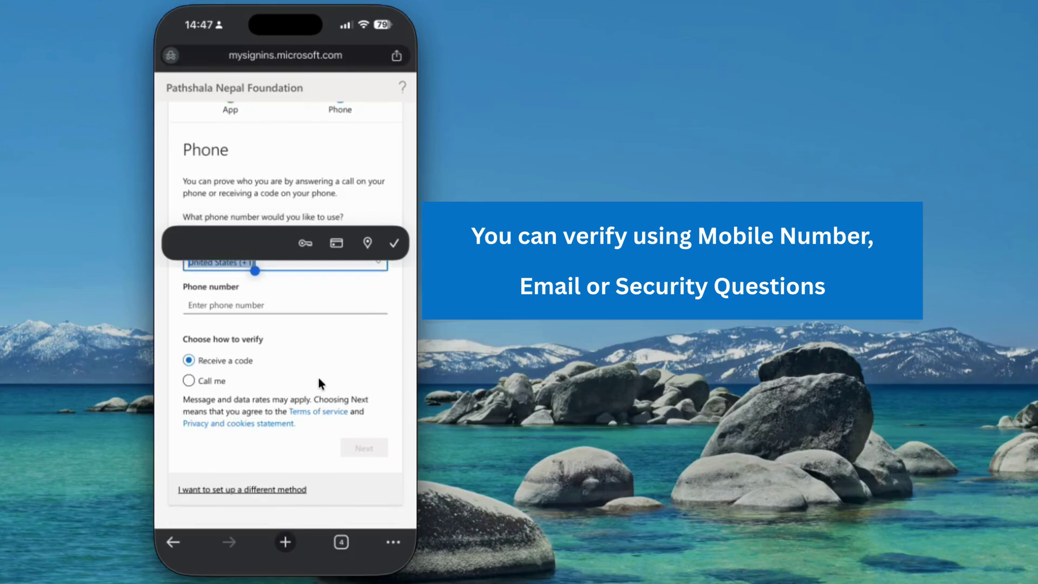
pyautogui.scroll(-1, 319, 382)
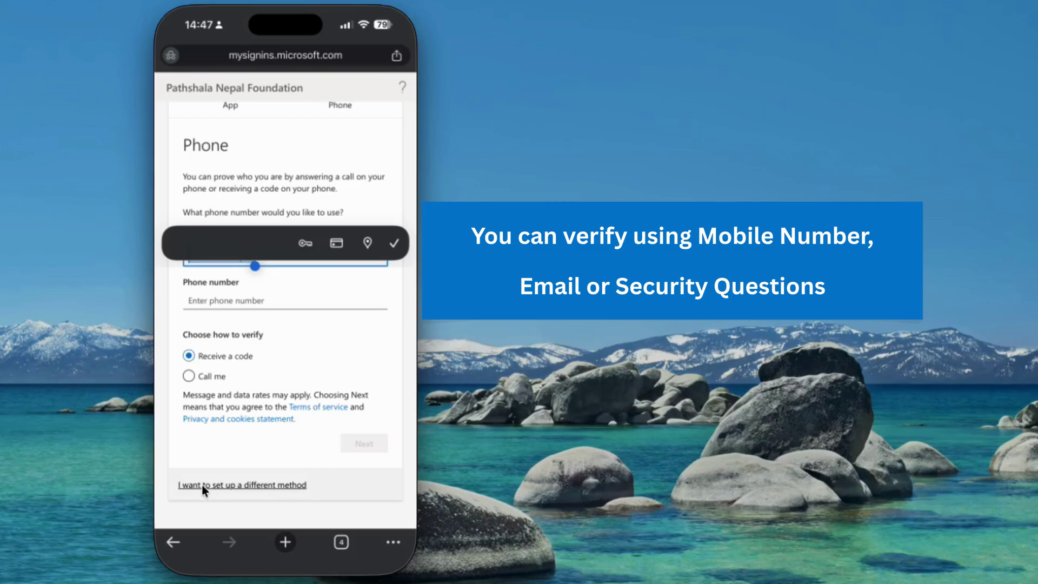
# Dismiss the autofill suggestions and choose to set up a different verification method
pyautogui.click(186, 485)
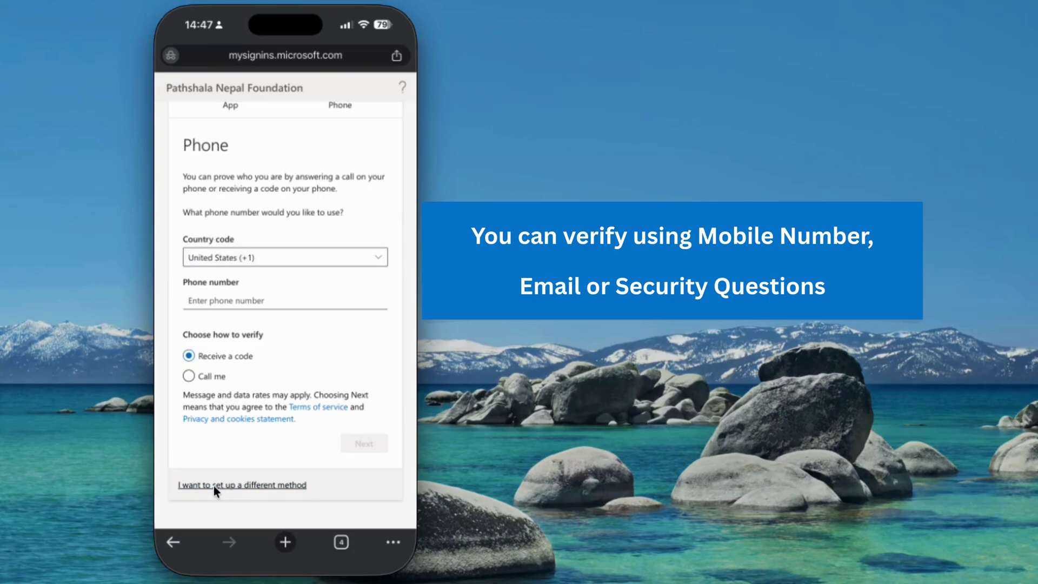
pyautogui.click(213, 486)
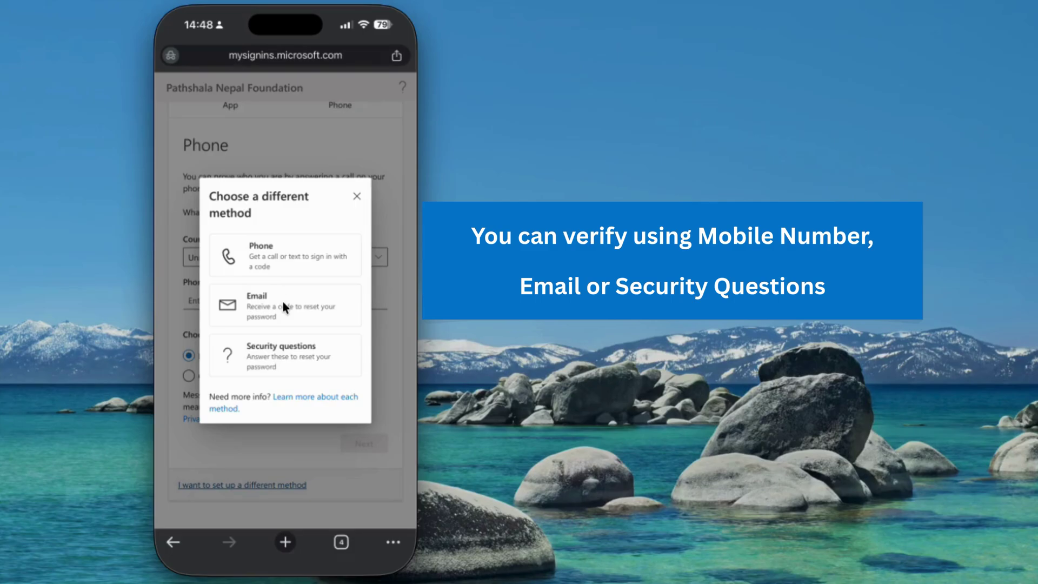
# Choose Email as the second method and submit the alternate address to receive a code
pyautogui.click(296, 309)
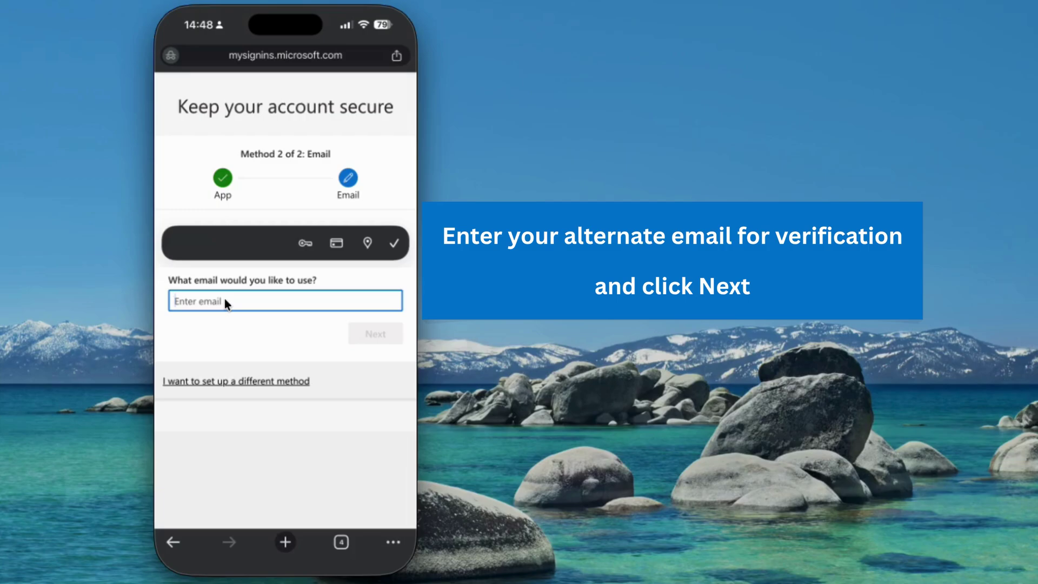
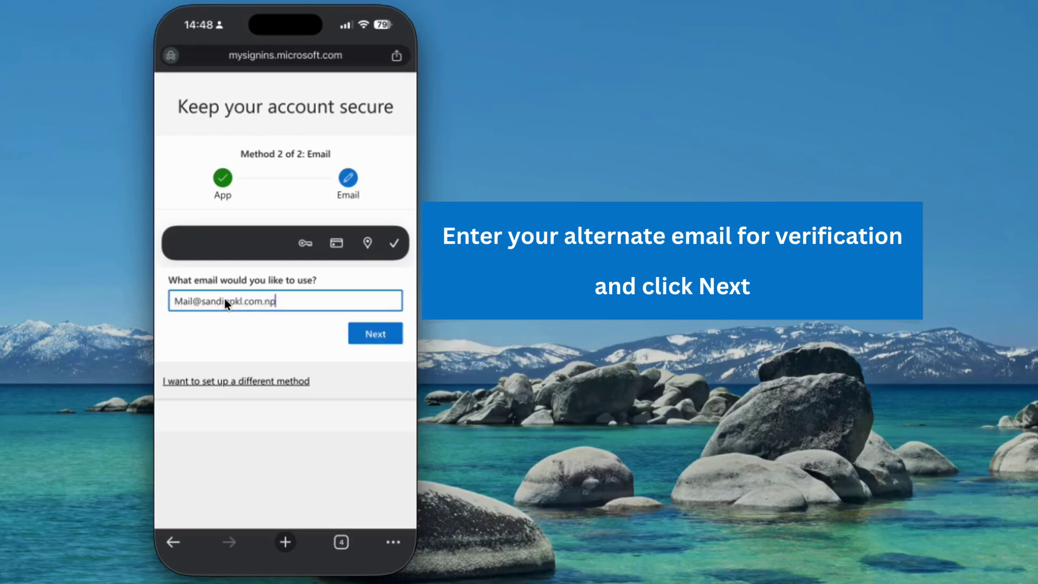
pyautogui.click(375, 333)
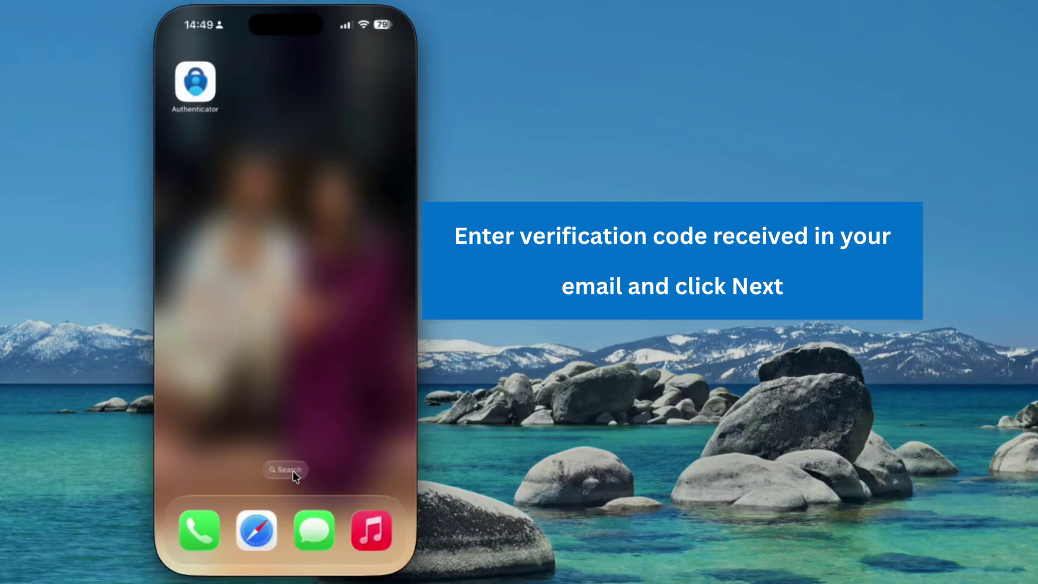
# Open Mail via Spotlight and view the newest Microsoft verification email in full
pyautogui.click(284, 470)
pyautogui.write('app Store')
pyautogui.hotkey('ctrl', 'a')
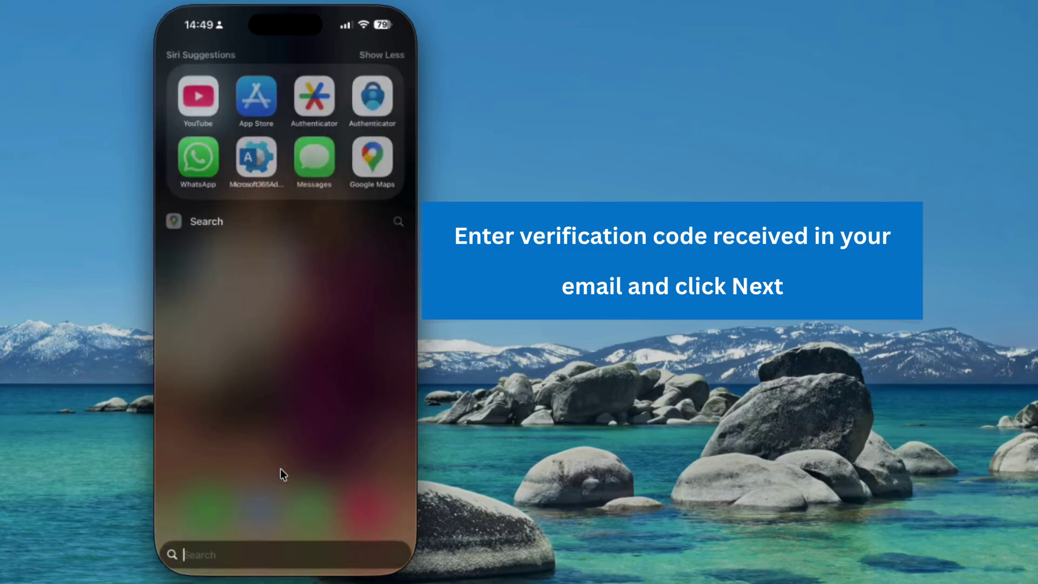
pyautogui.write('mail')
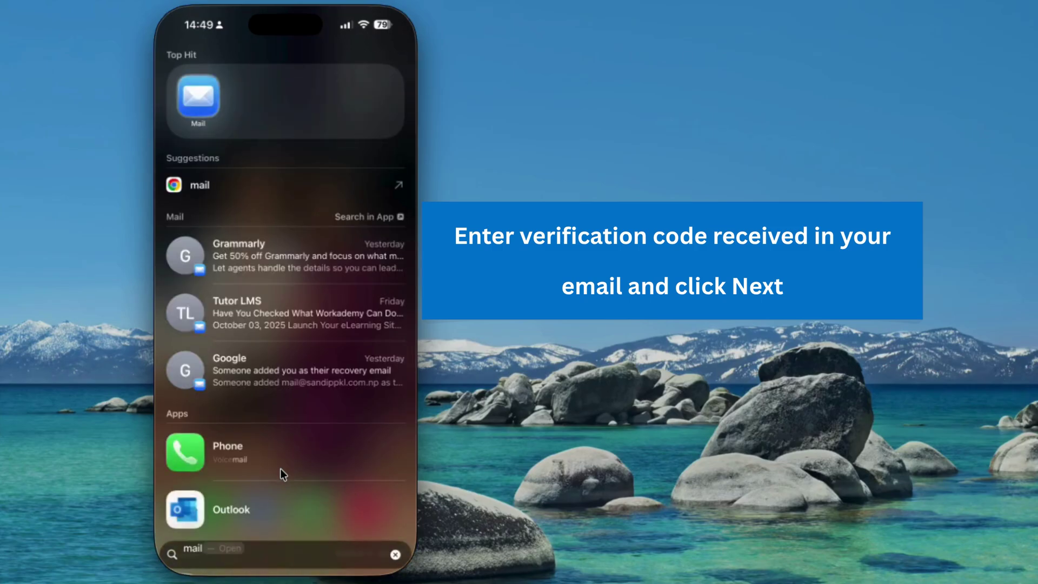
pyautogui.click(206, 105)
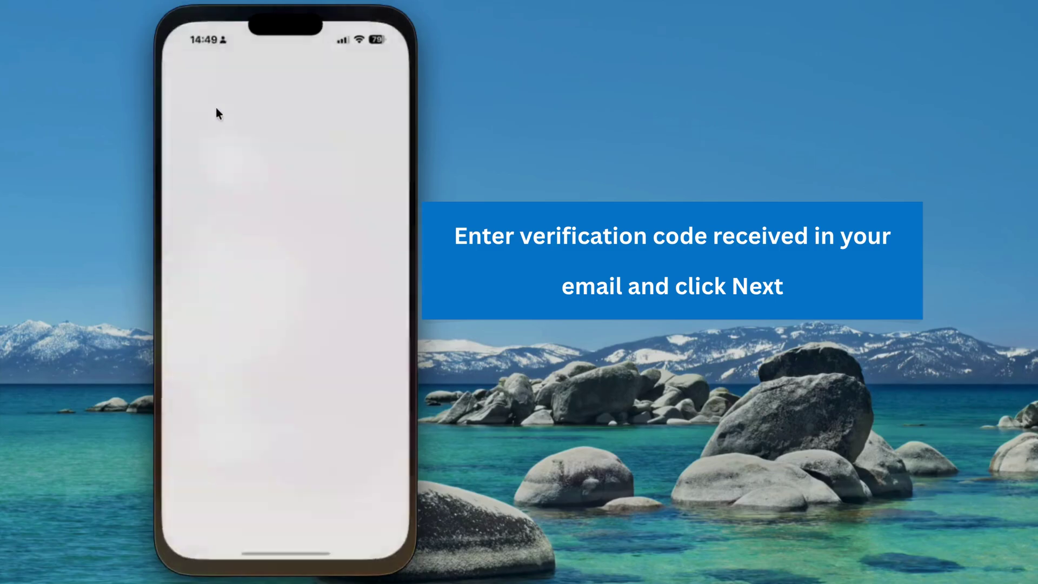
pyautogui.click(178, 55)
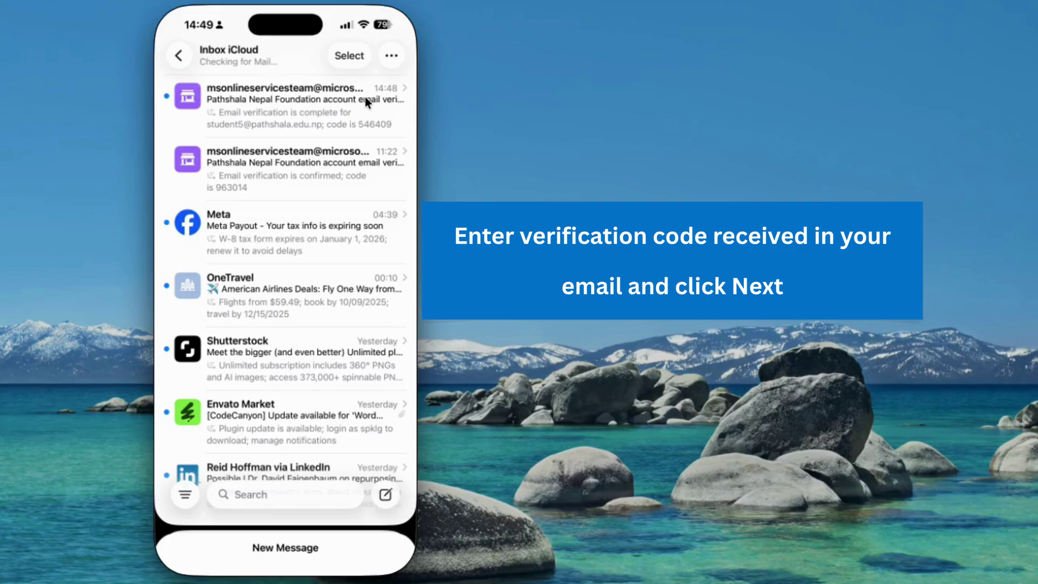
pyautogui.click(289, 93)
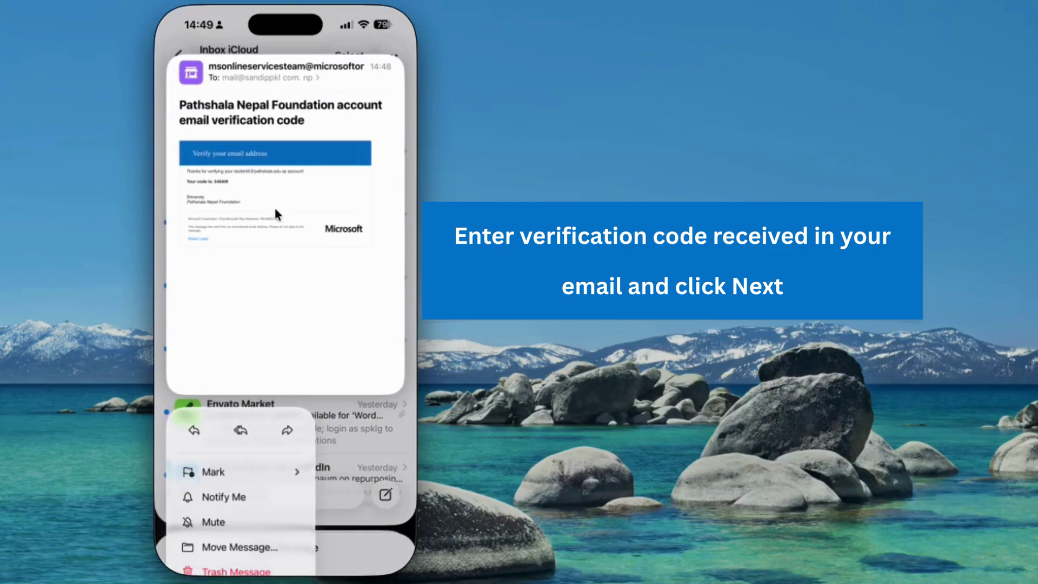
pyautogui.click(220, 181)
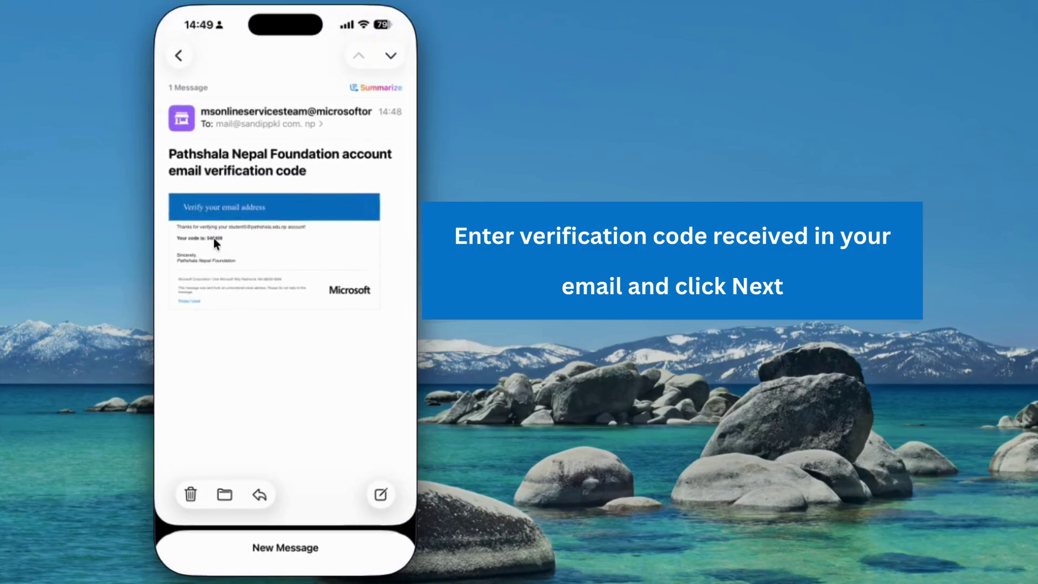
# Select the verification code in the email and copy it
pyautogui.doubleClick(214, 237)
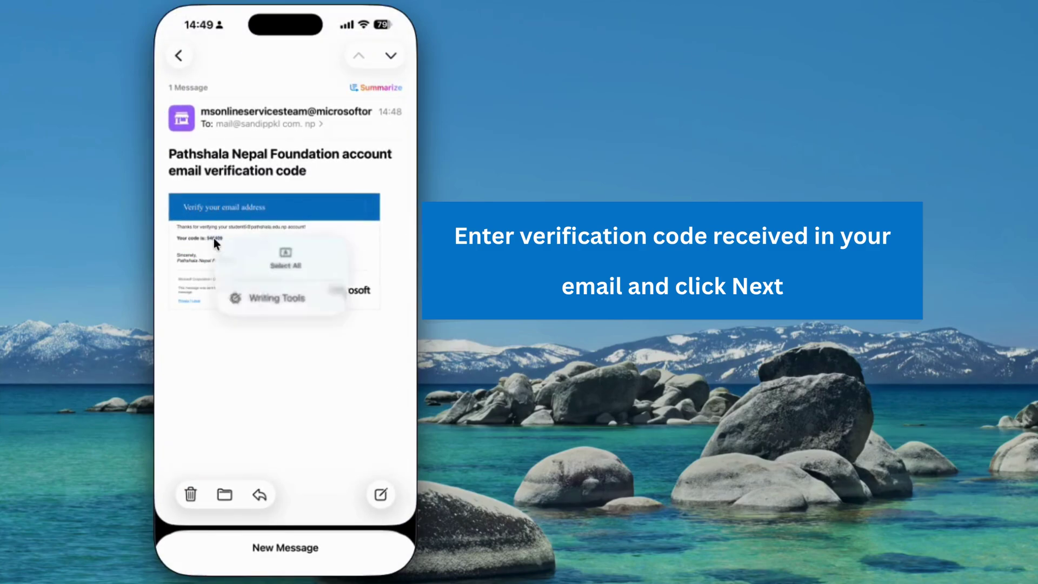
pyautogui.click(213, 238)
pyautogui.click(213, 238)
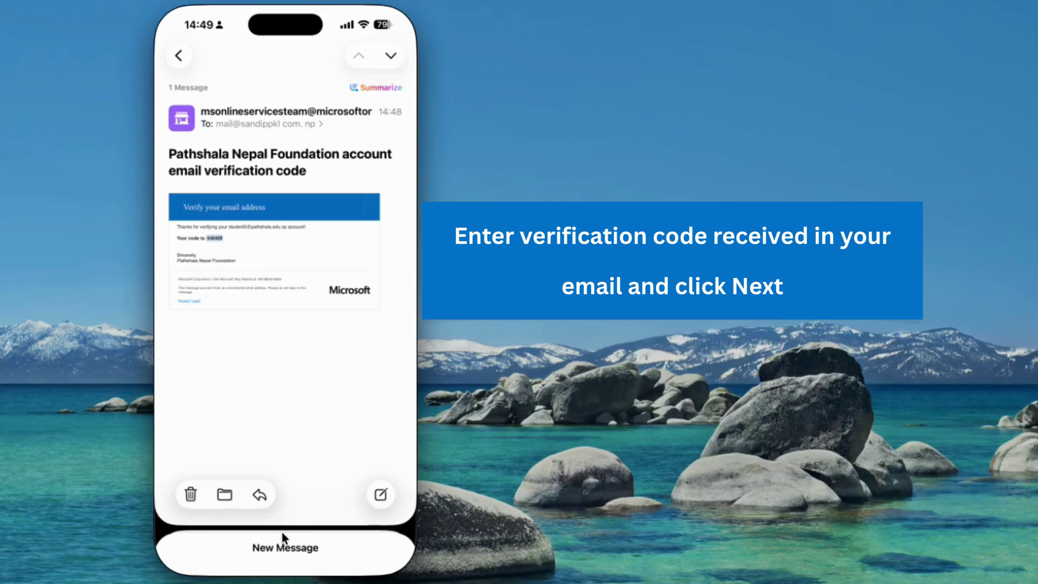
pyautogui.click(209, 240)
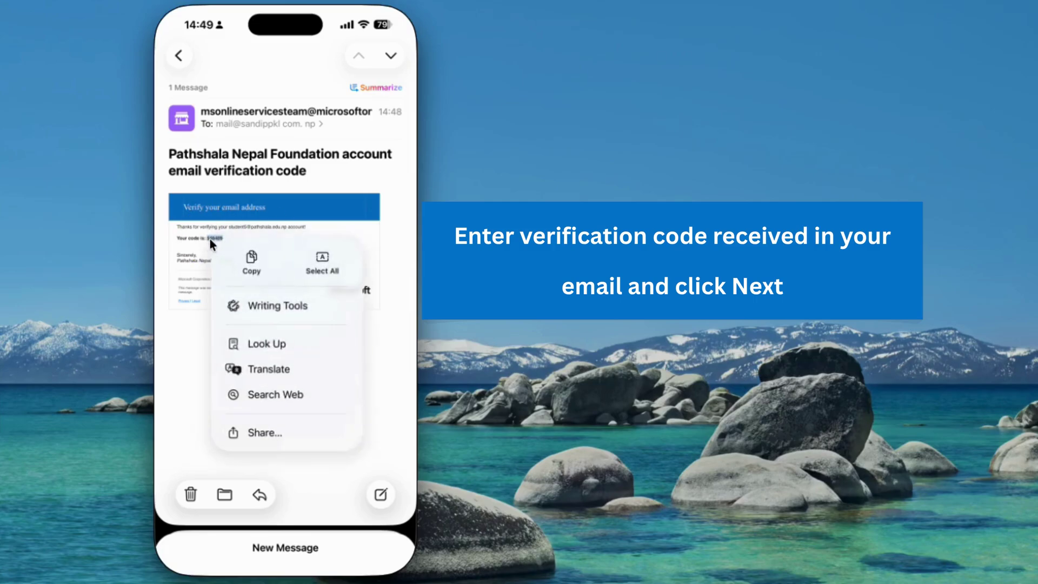
pyautogui.click(252, 261)
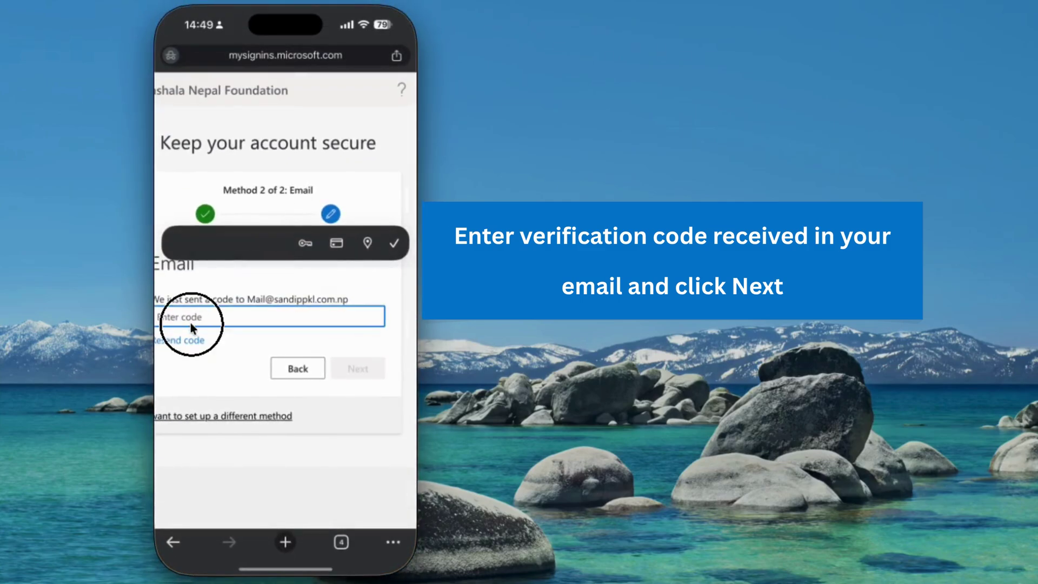
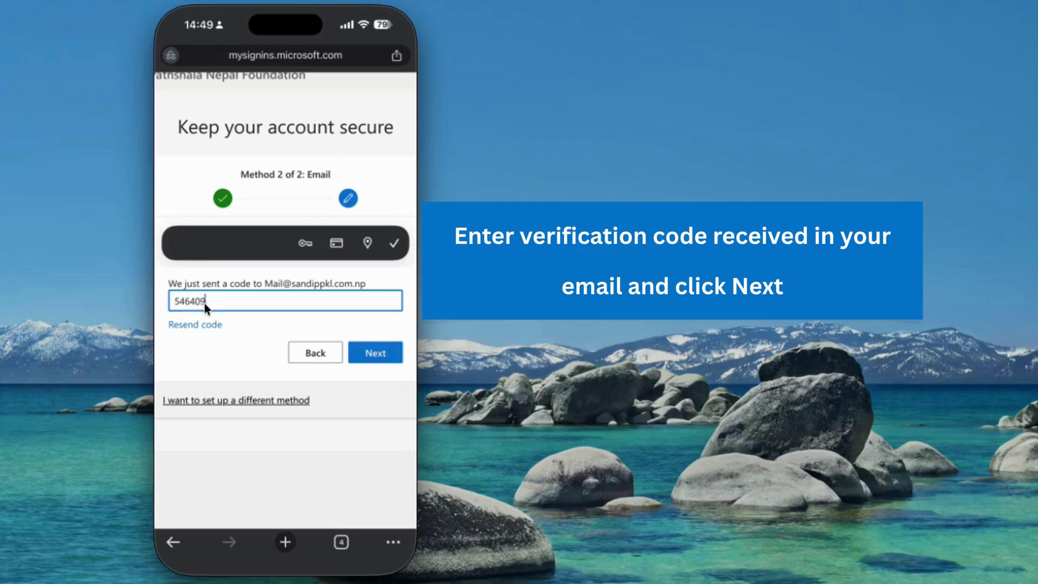
# Submit the pasted email code and finish the security info setup with Done
pyautogui.click(376, 353)
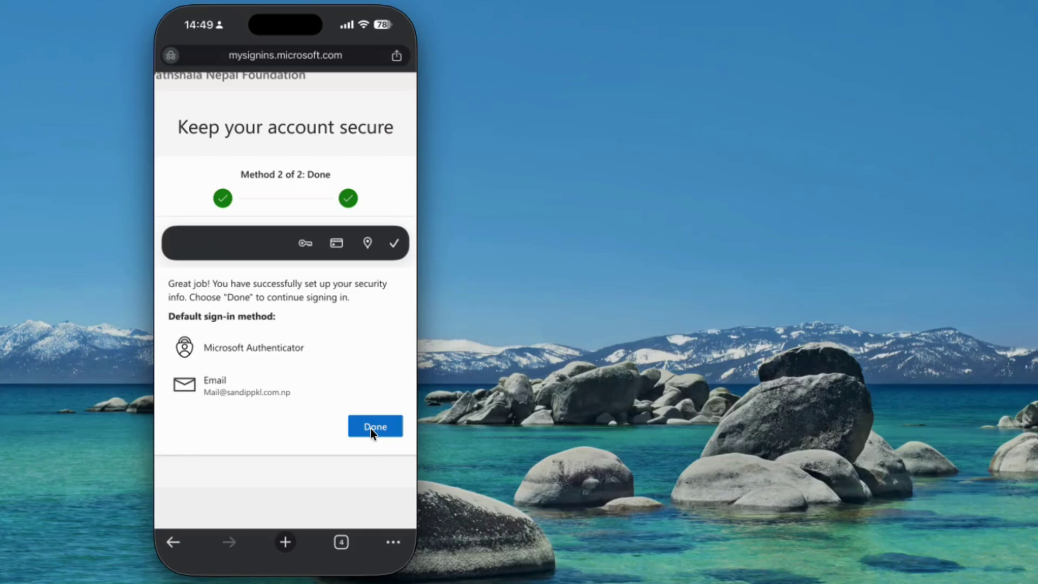
pyautogui.click(370, 429)
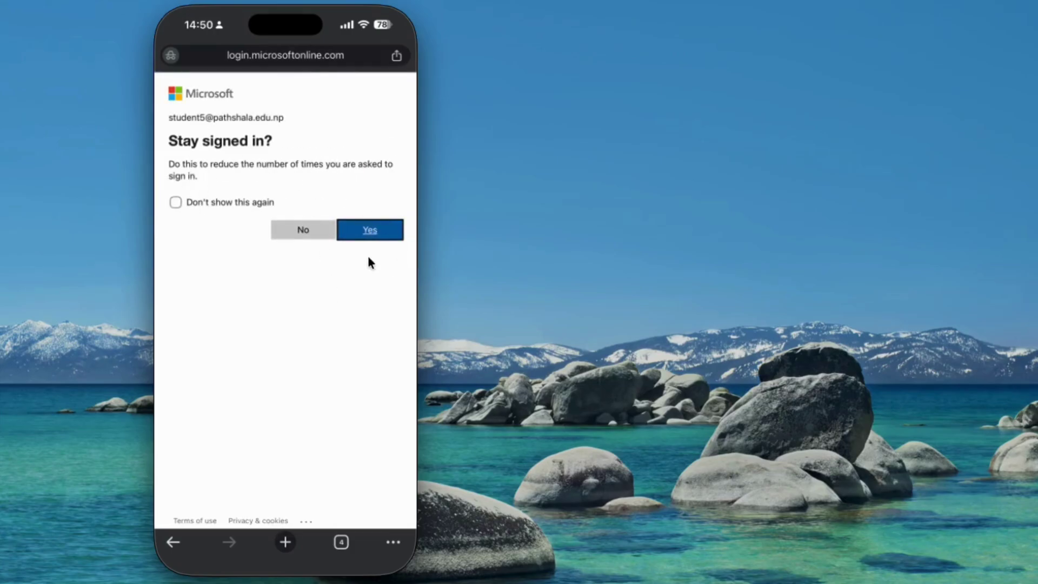
# Answer Yes to stay signed in, landing on the Security info methods list
pyautogui.click(371, 234)
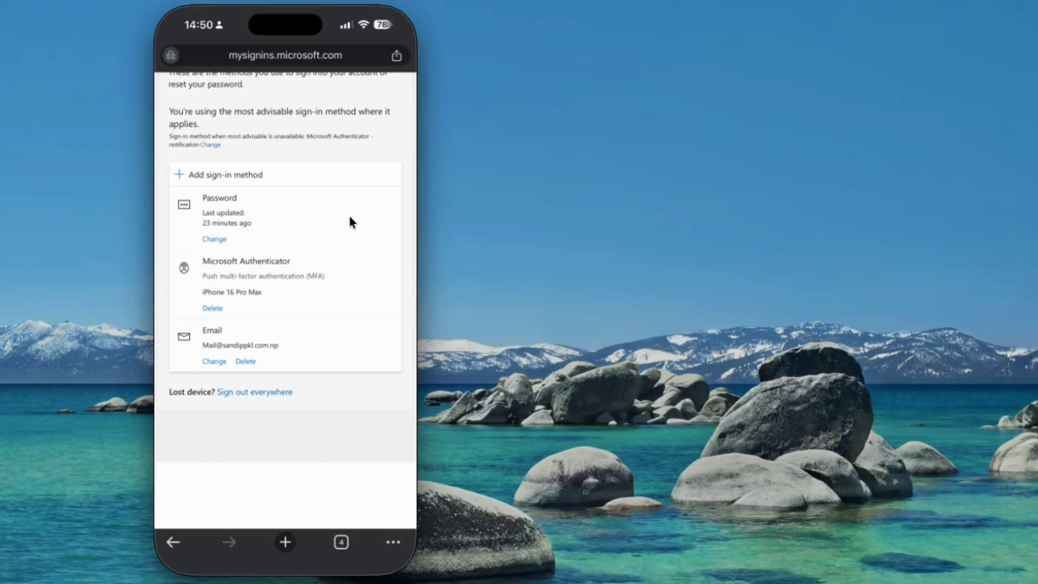
pyautogui.scroll(2, 326, 297)
pyautogui.scroll(1, 327, 302)
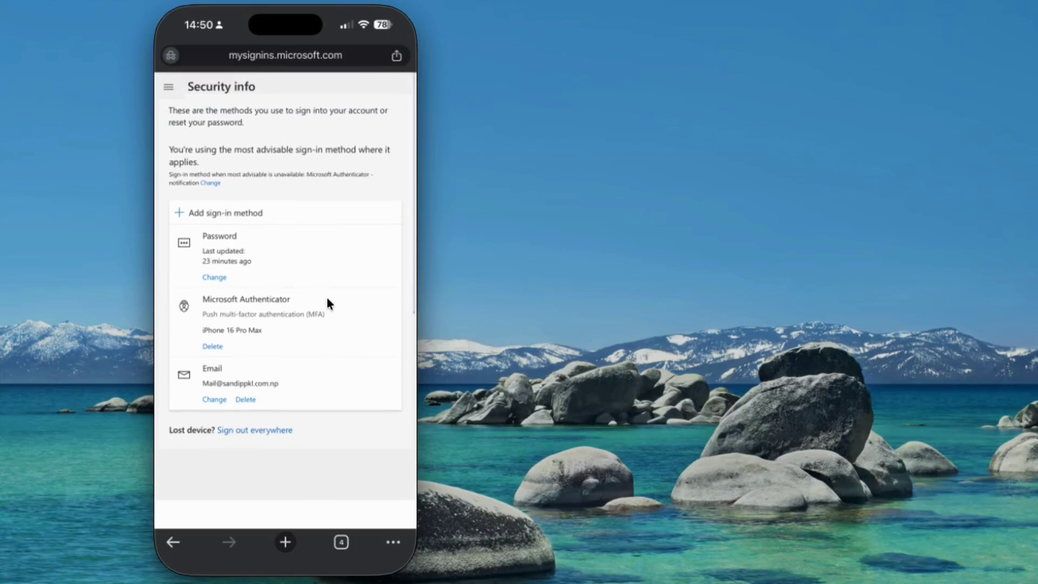